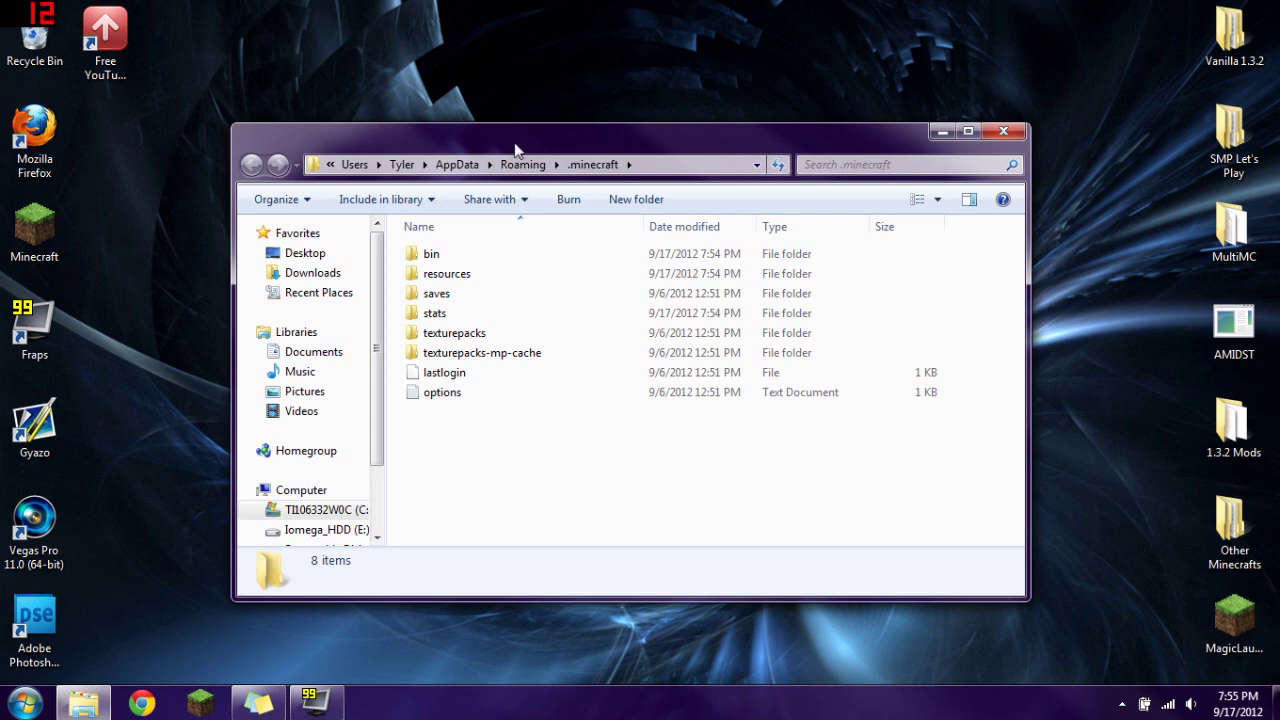
Step: Move the minecraftforge-universal-4.1.2.265 archive from the Downloads folder to the desktop and close that folder window
left_click_drag(515, 149, 519, 119)
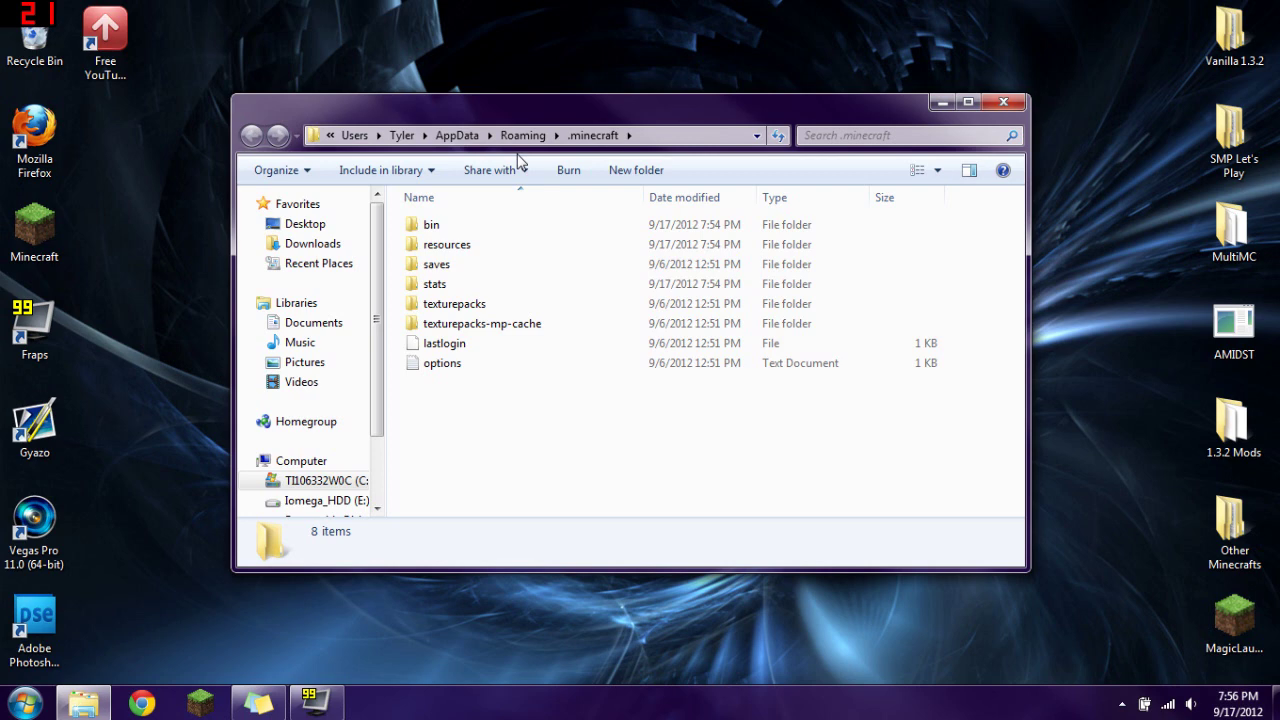
key("super+e")
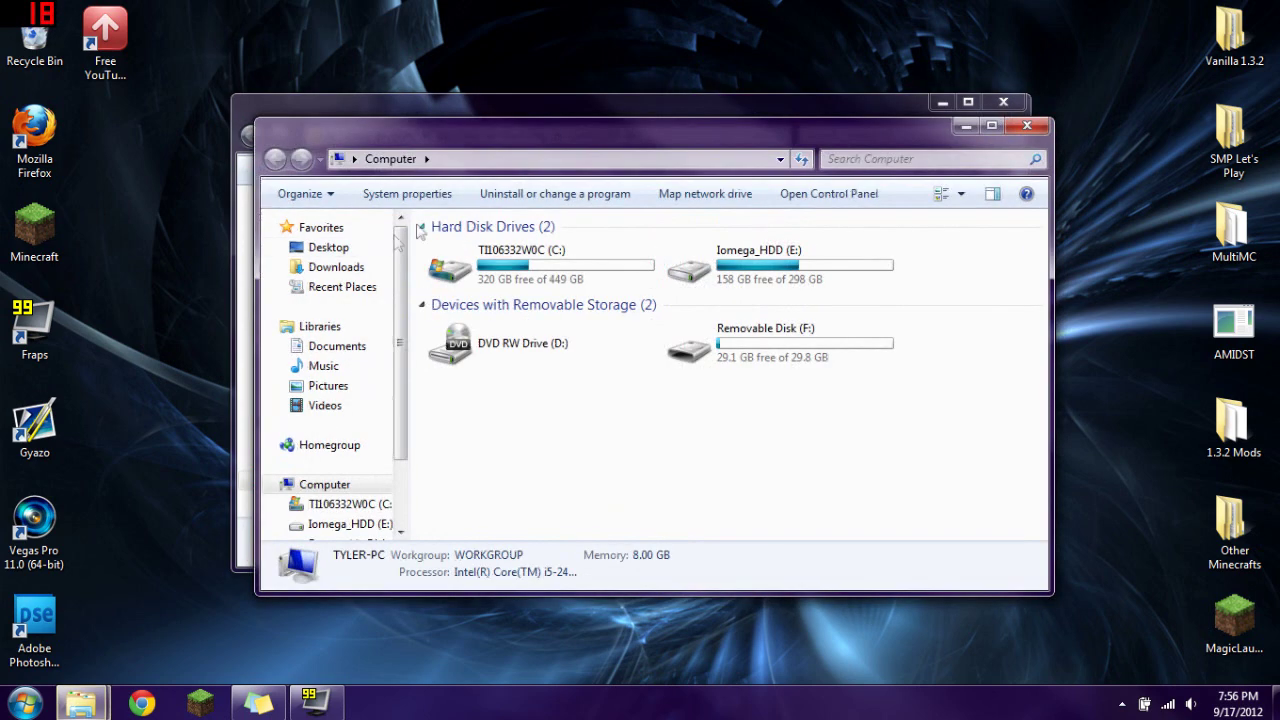
left_click(336, 267)
left_click_drag(512, 255, 462, 87)
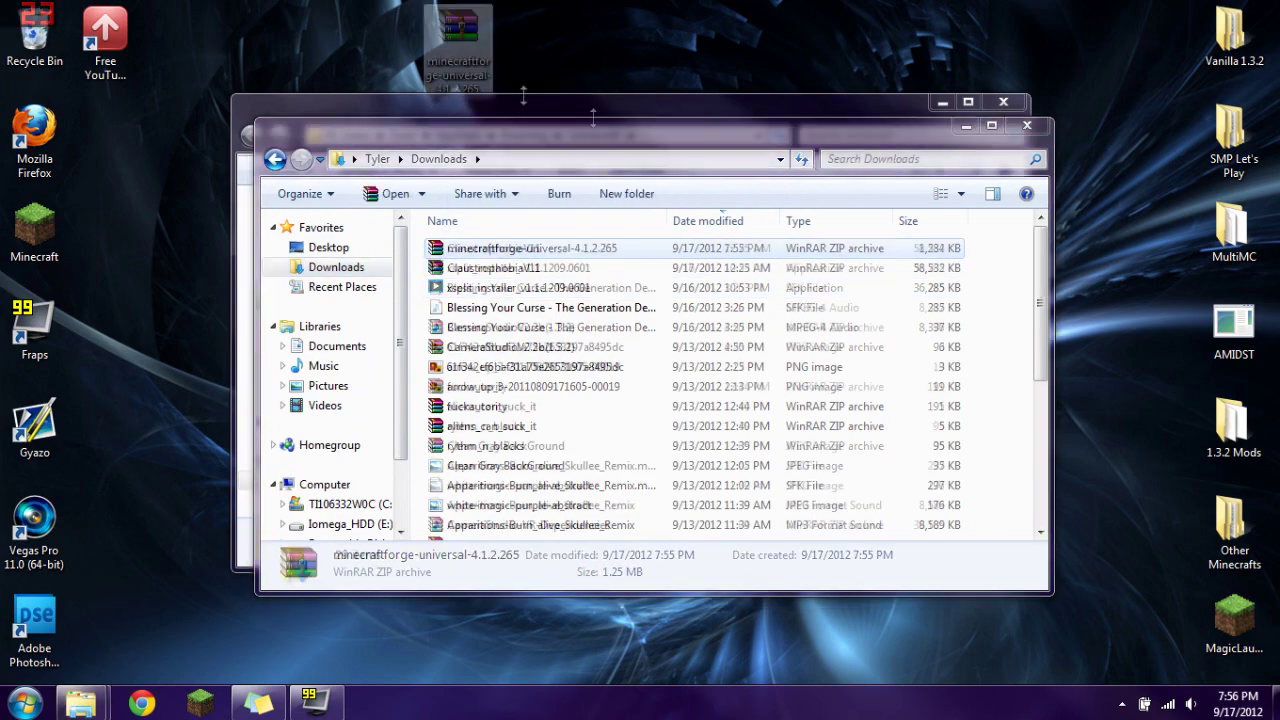
left_click(1027, 126)
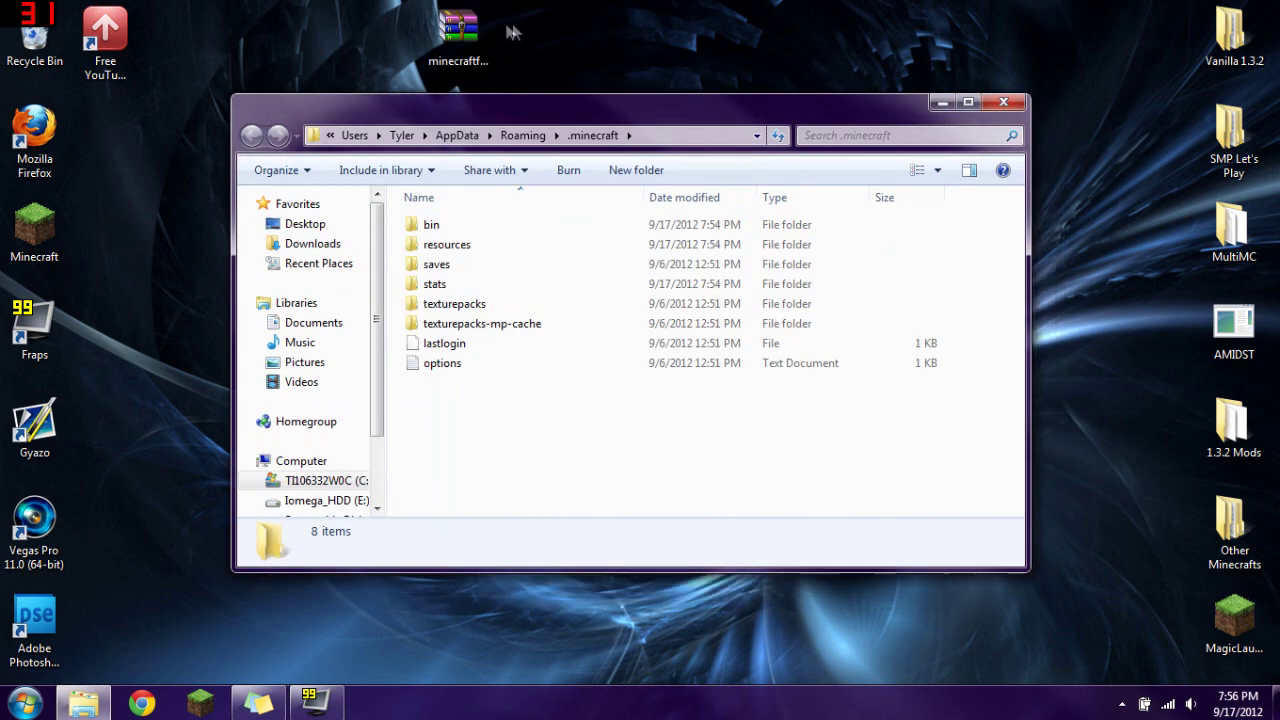
left_click_drag(490, 120, 494, 137)
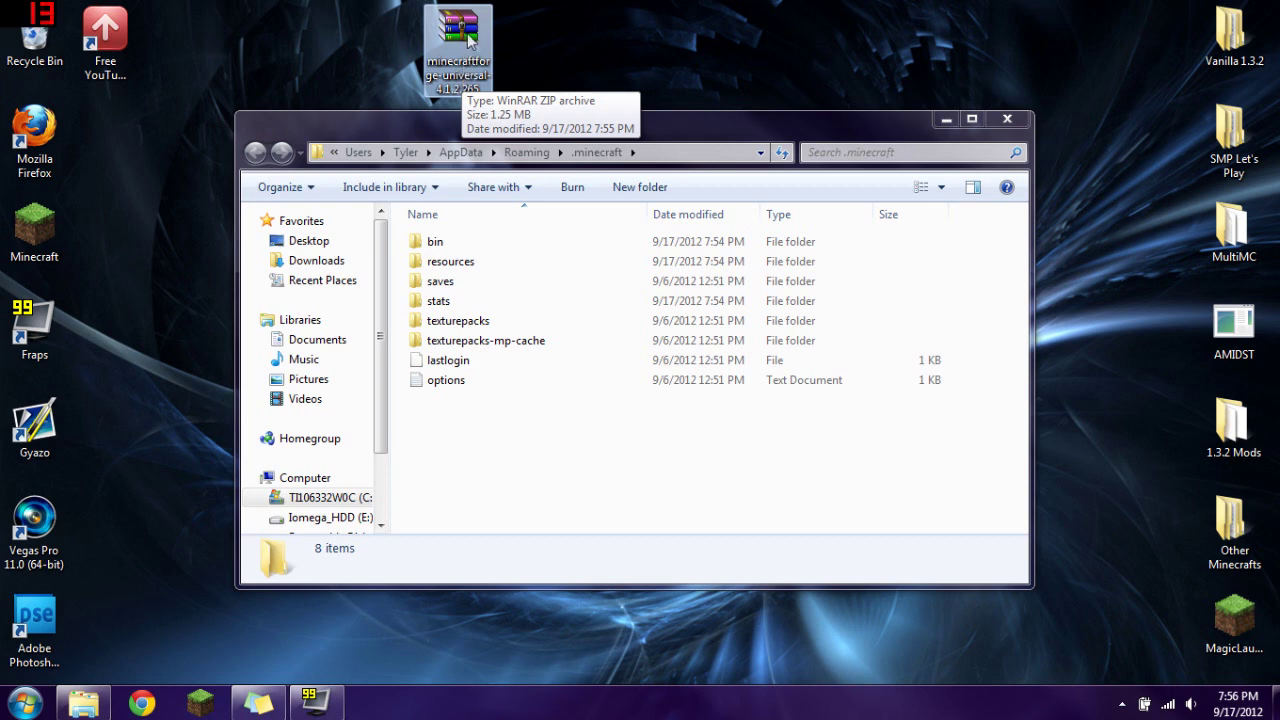
left_click(765, 131)
left_click(631, 60)
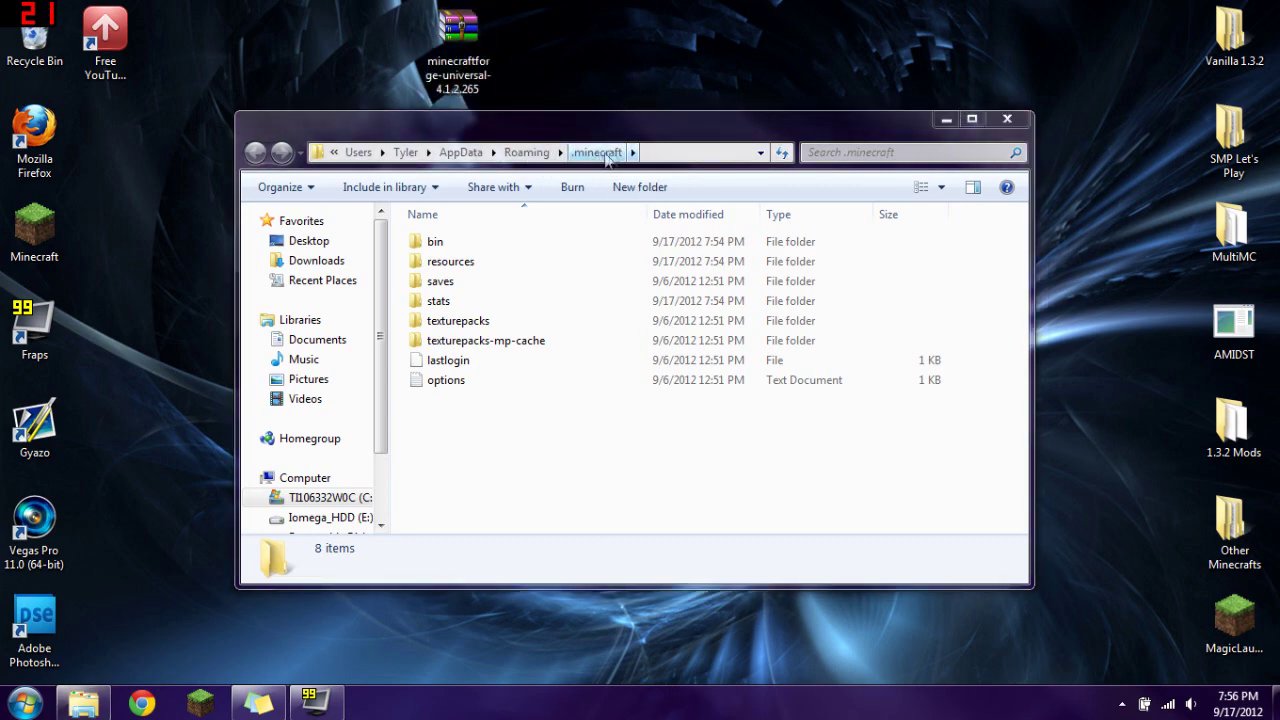
left_click_drag(626, 134, 623, 103)
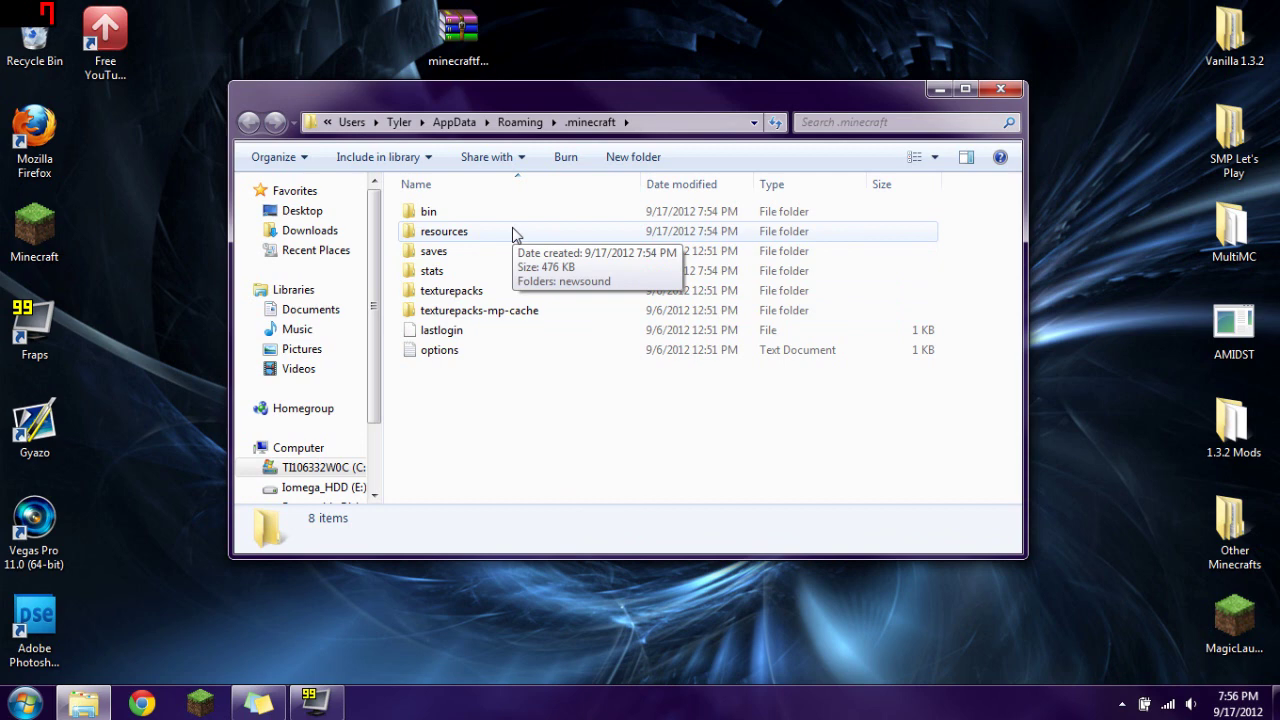
Step: Open the Roaming folder through %appdata% and navigate to the bin folder inside .minecraft
key("super")
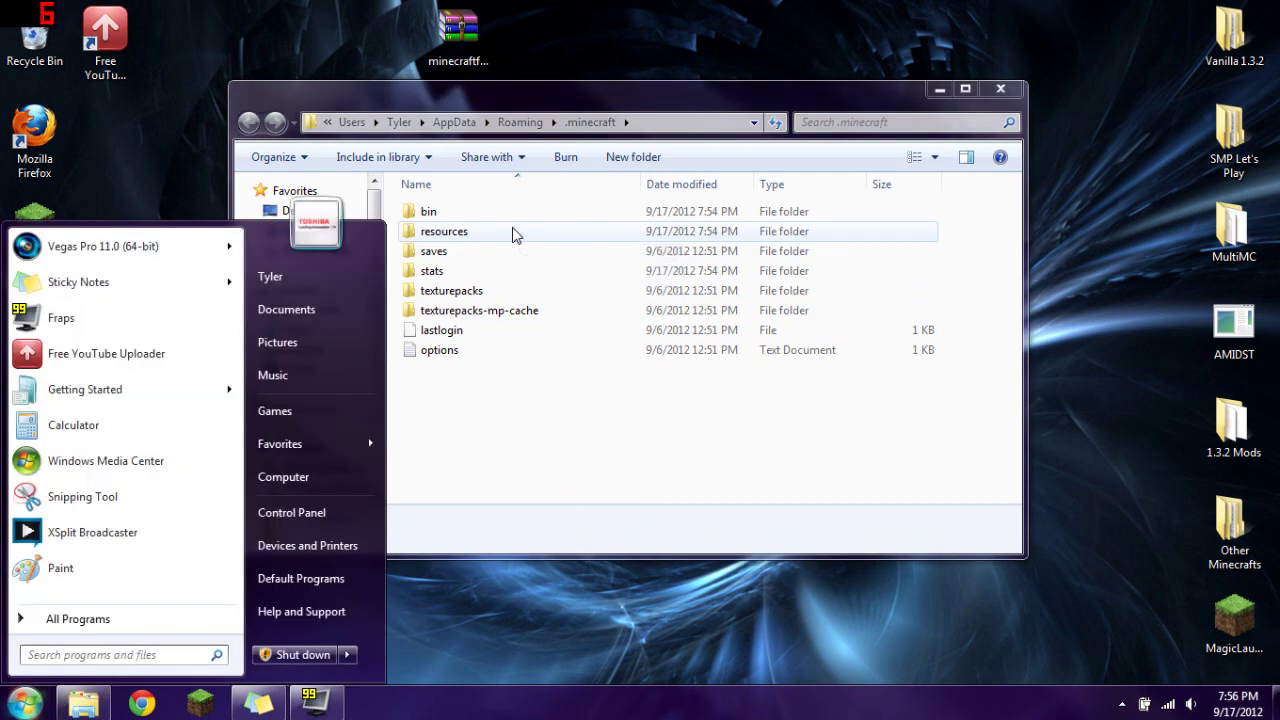
type("%appdata%")
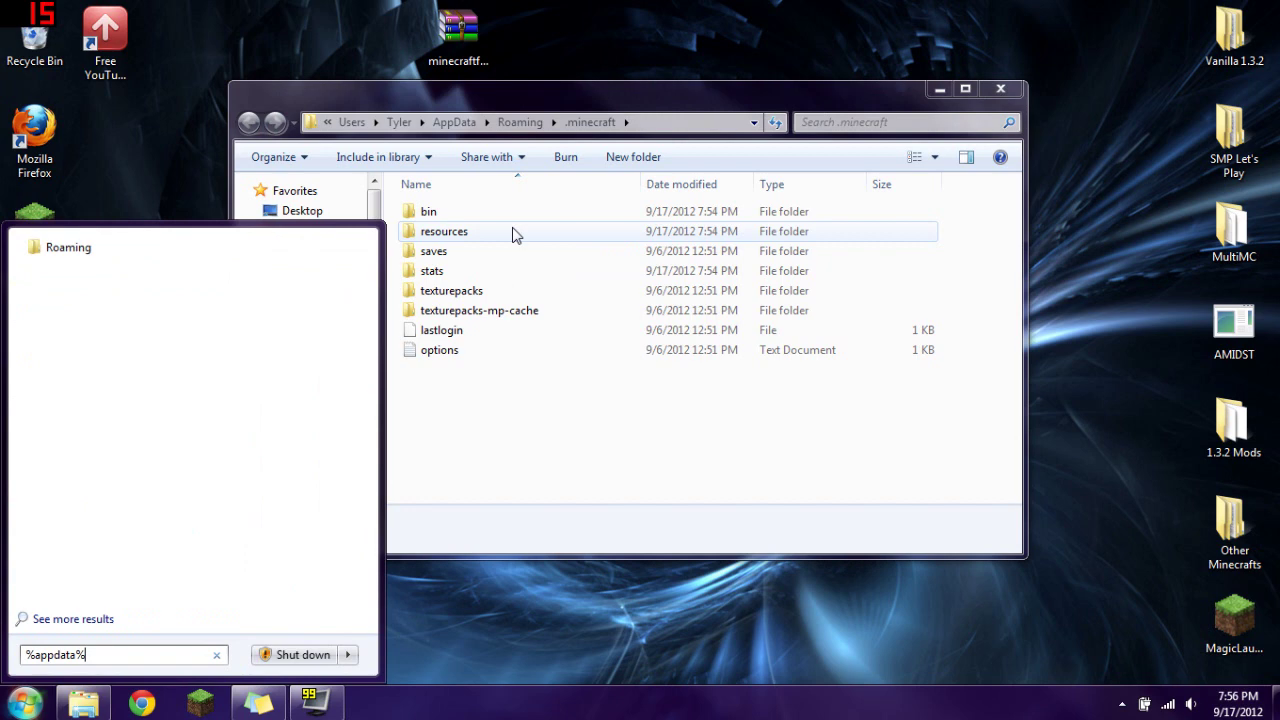
key("Return")
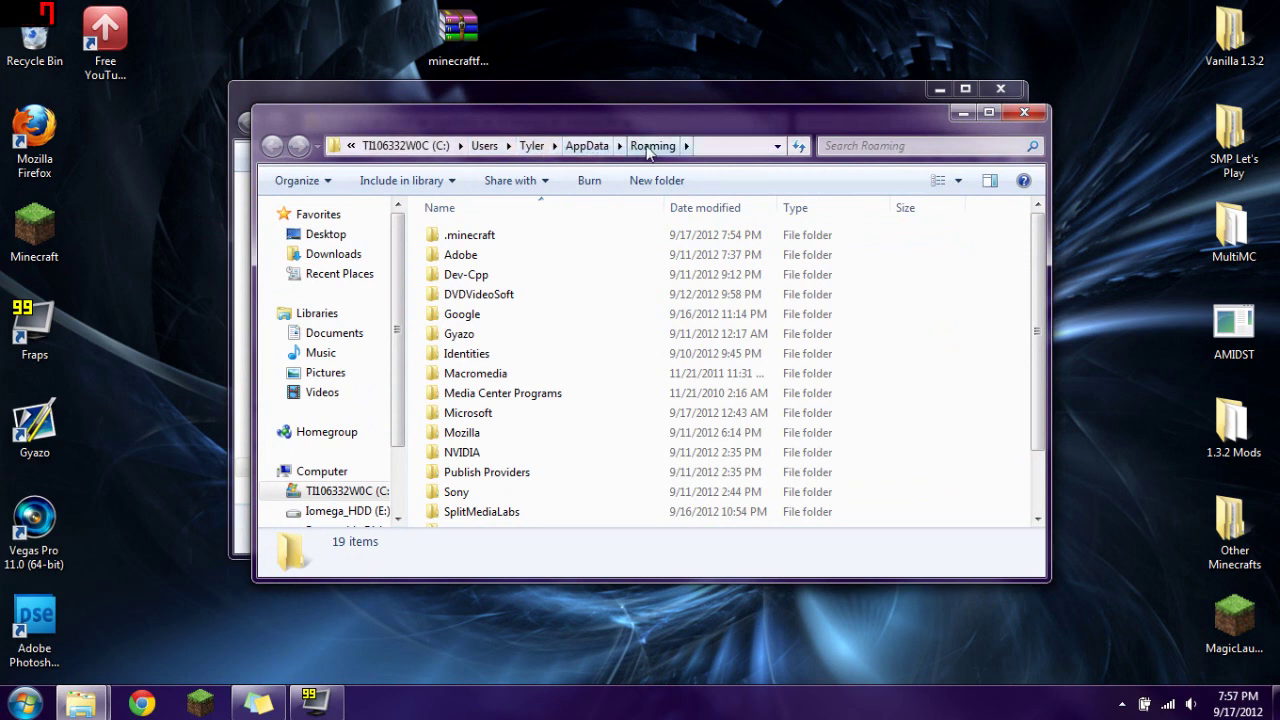
double_click(470, 235)
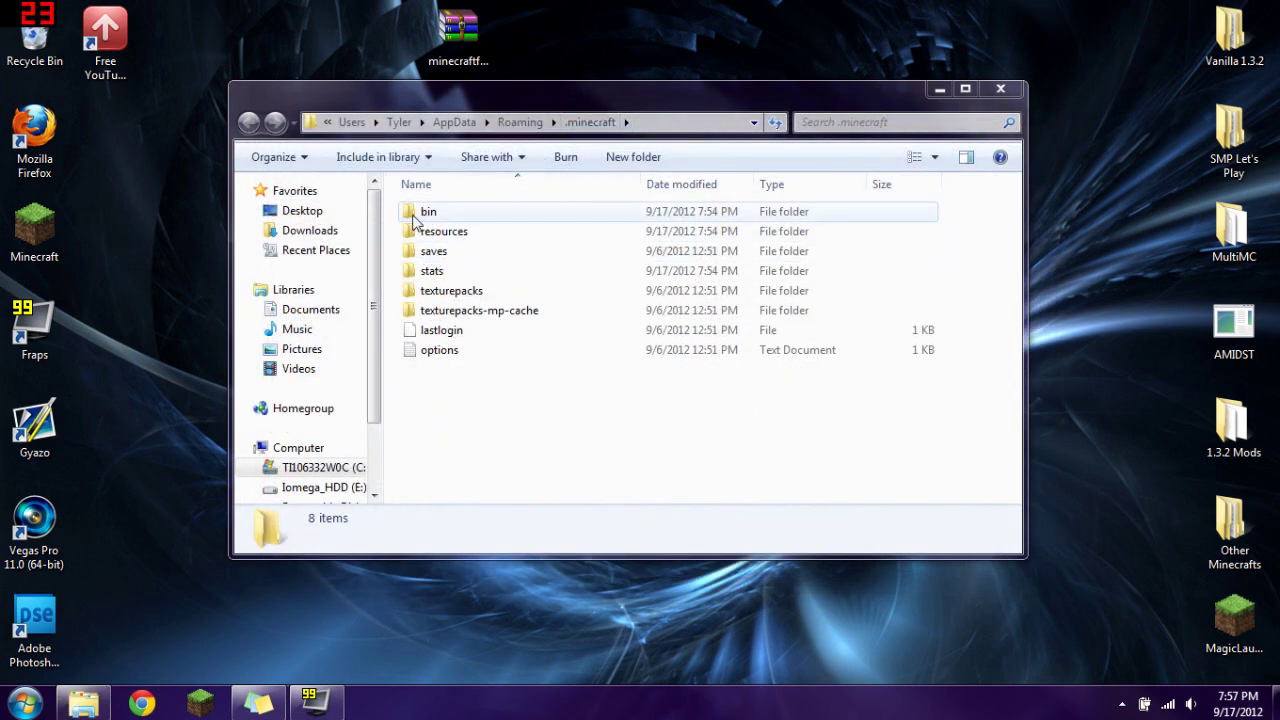
double_click(422, 213)
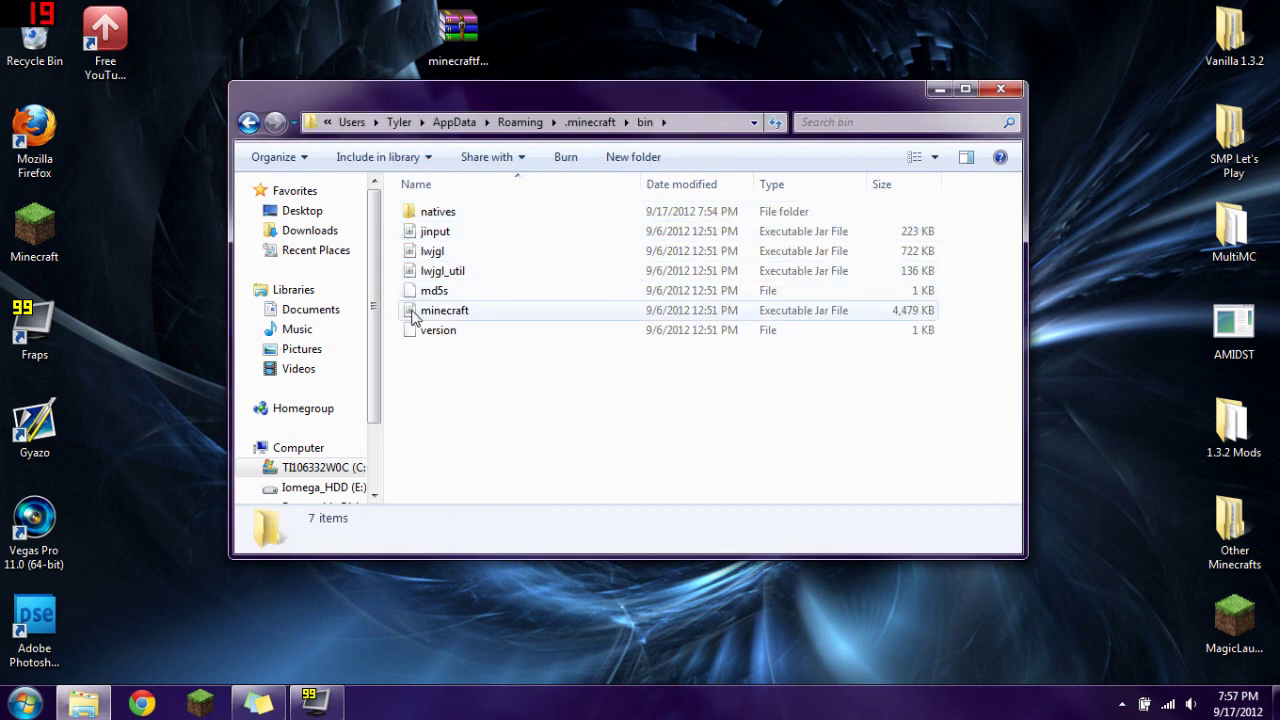
Step: Open the minecraft jar file with WinRAR archiver and delete its META-INF folder
right_click(414, 314)
mouse_move(462, 347)
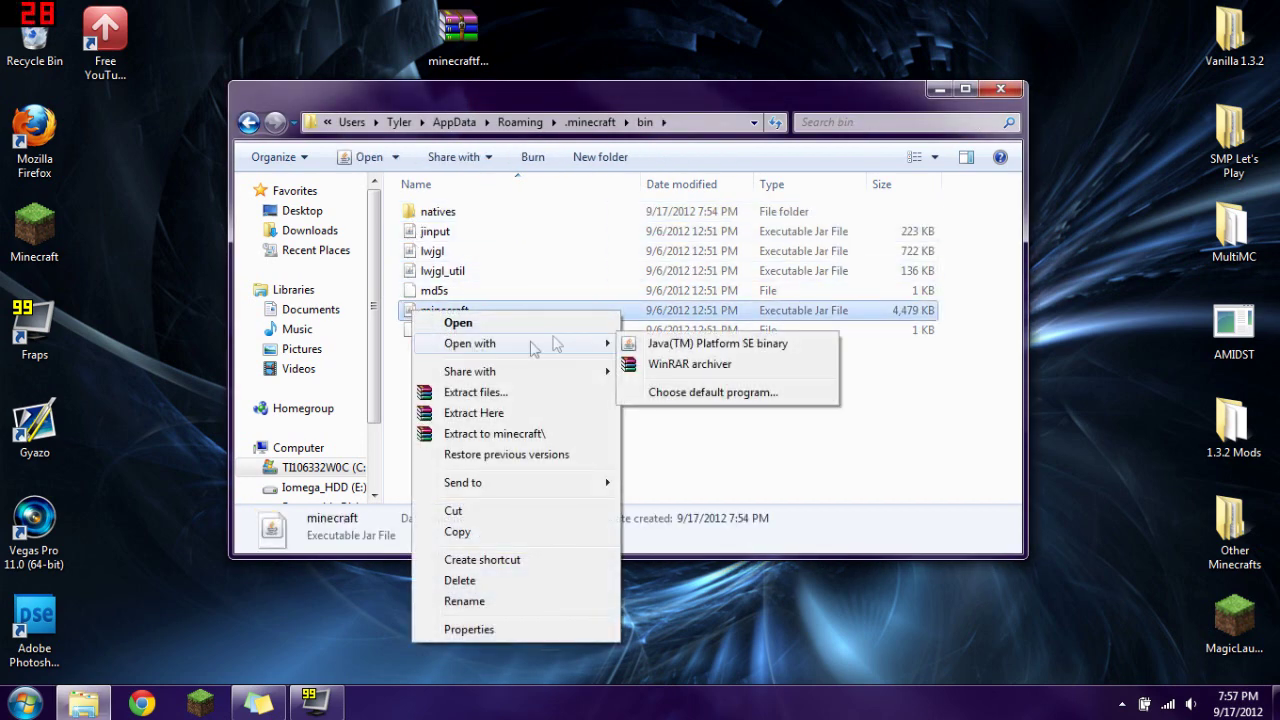
left_click(678, 362)
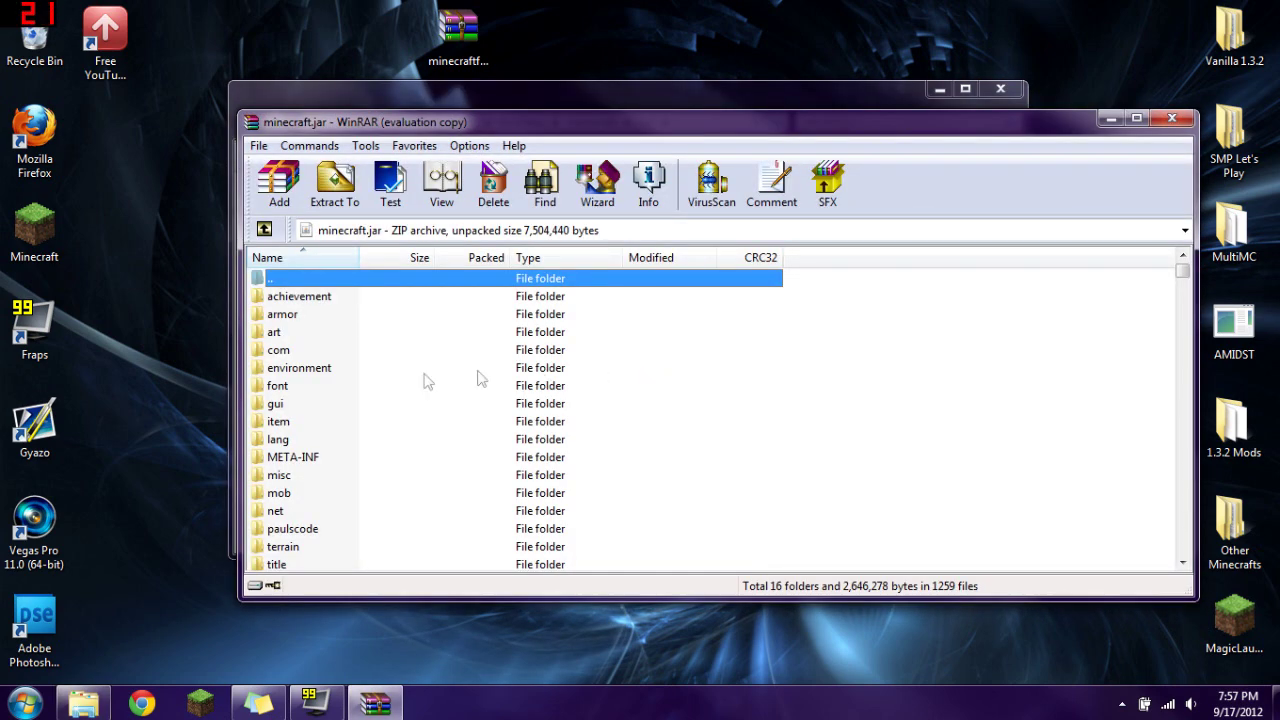
left_click(270, 458)
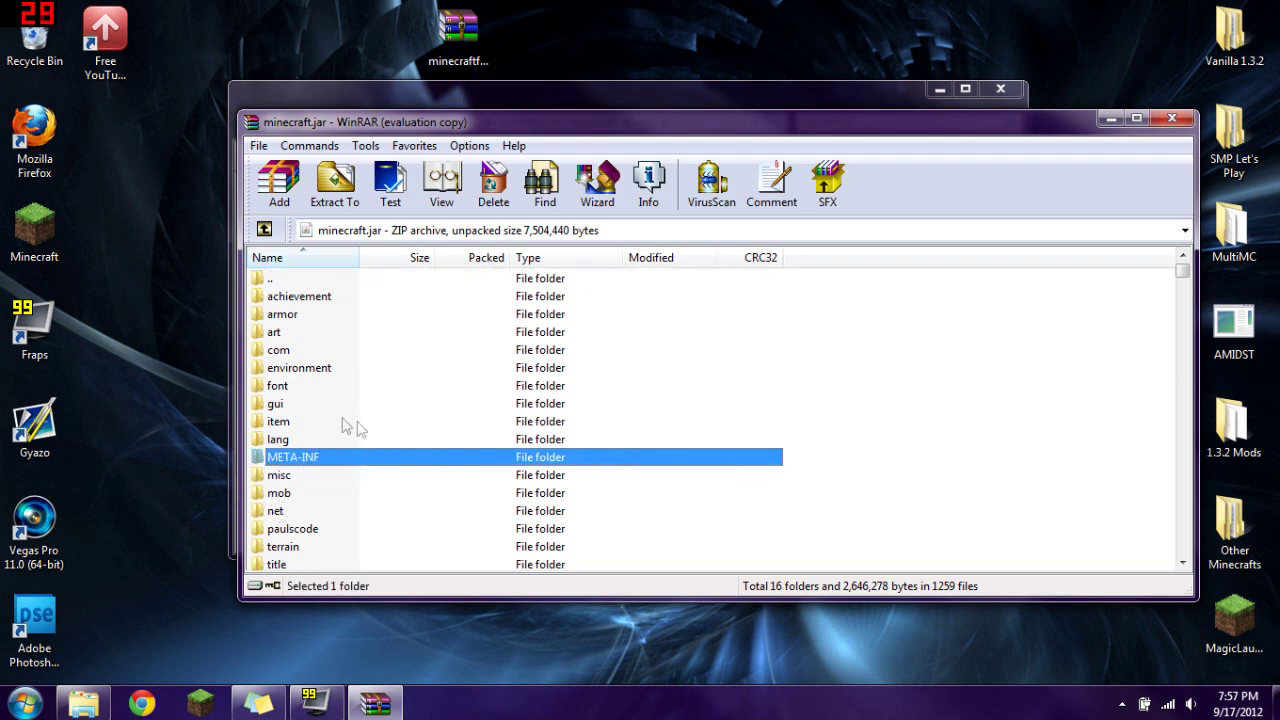
key("Delete")
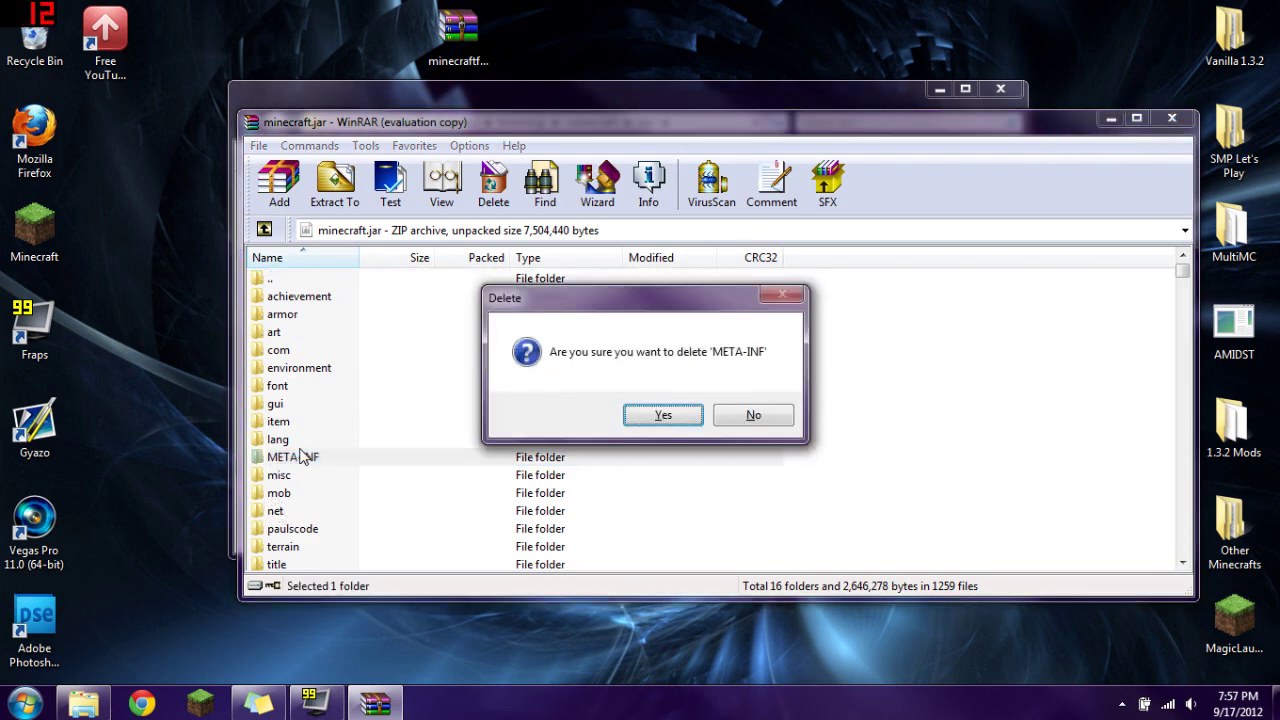
key("Return")
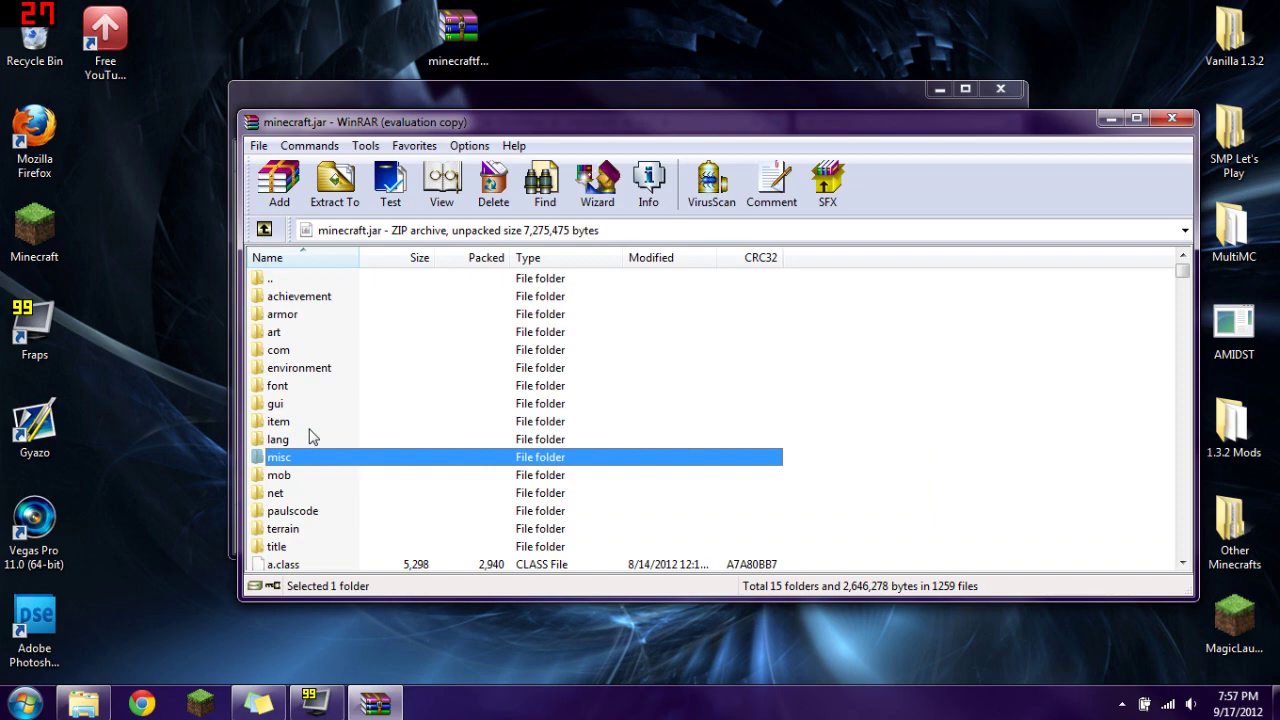
Step: Open the minecraftforge-universal-4.1.2.265 archive from the desktop beside minecraft.jar and look through its contents
double_click(452, 35)
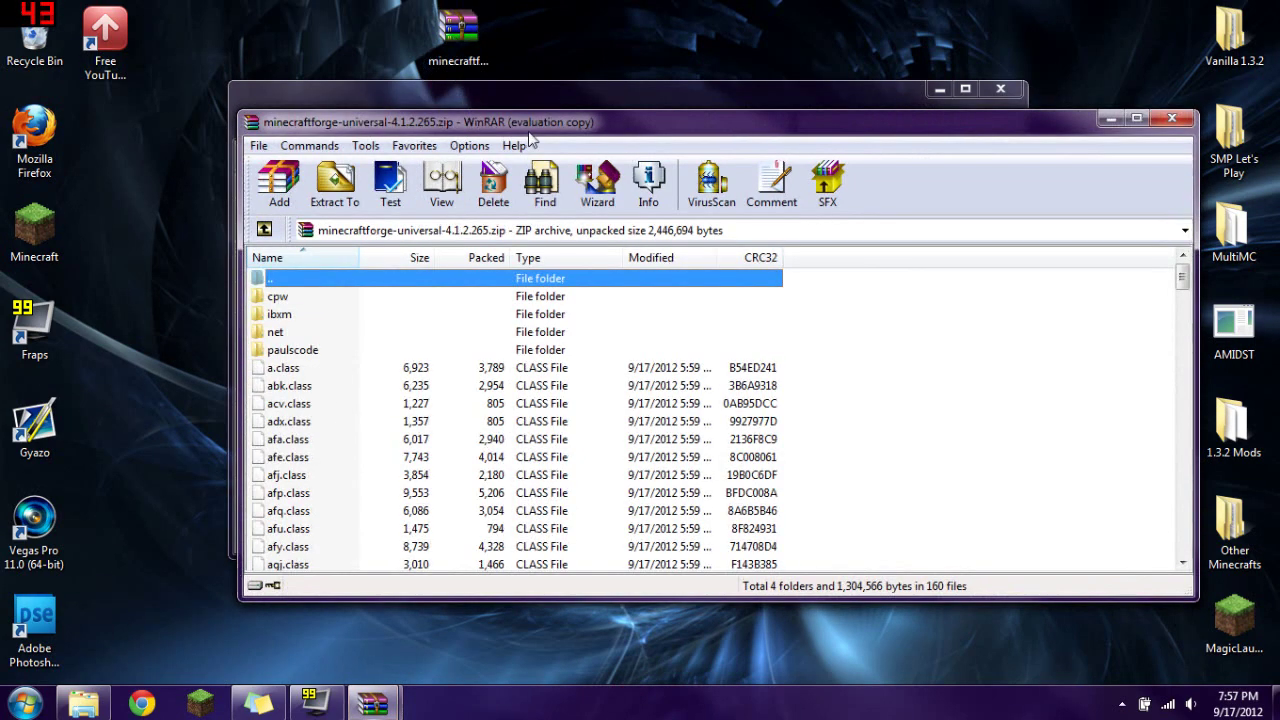
left_click_drag(540, 123, 690, 108)
scroll(458, 338, "down", 20)
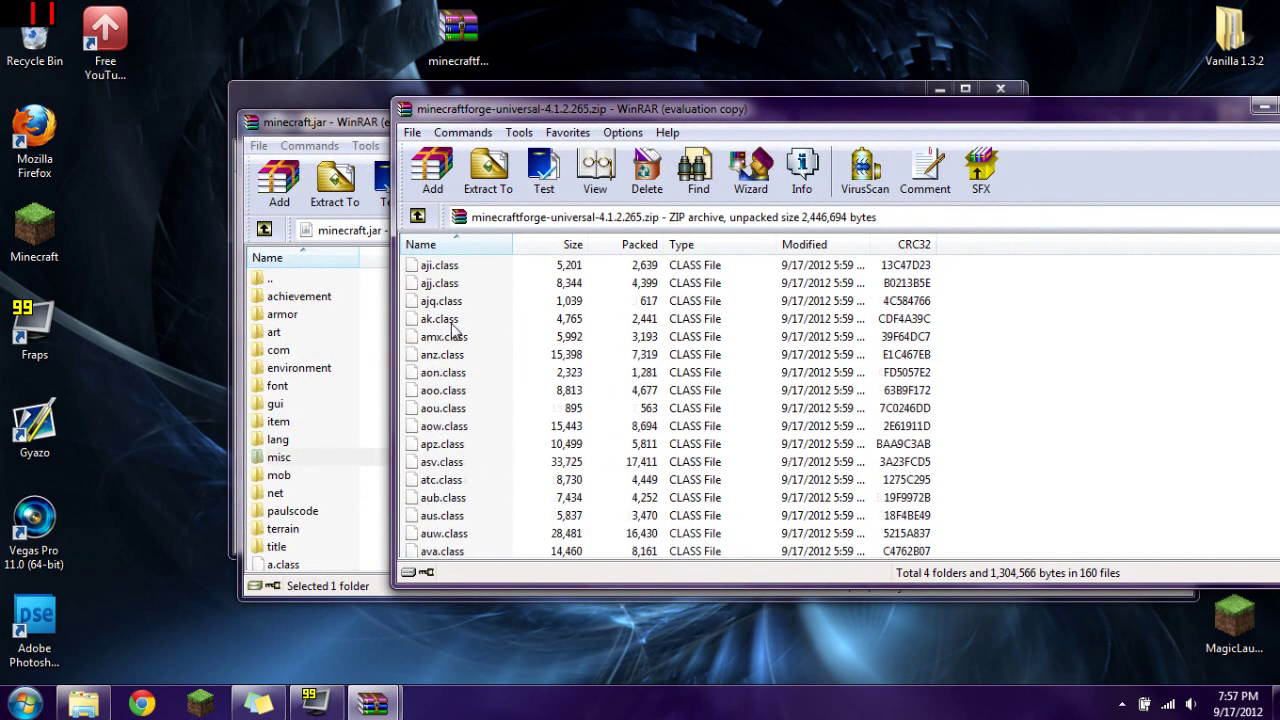
scroll(458, 335, "up", 20)
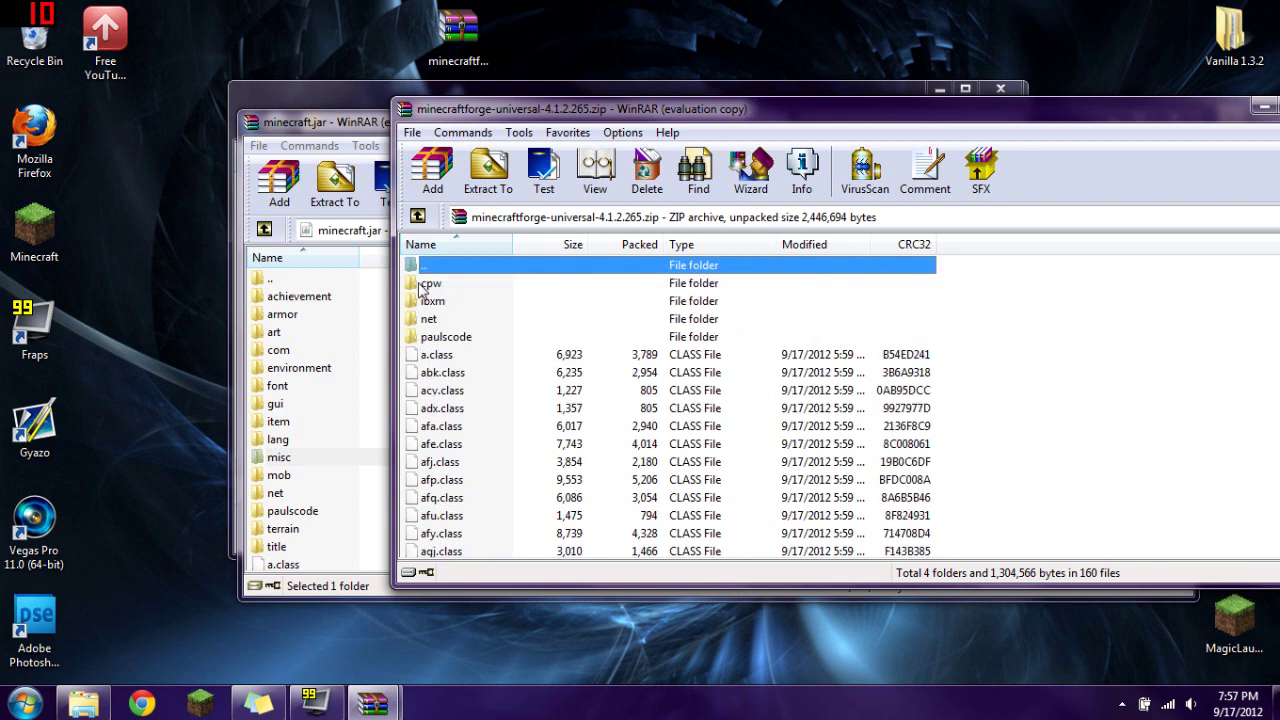
Step: Add all folders and class files from the Forge archive to minecraft.jar using Add and replace files, and close both archives
left_click(430, 284)
scroll(428, 300, "down", 20)
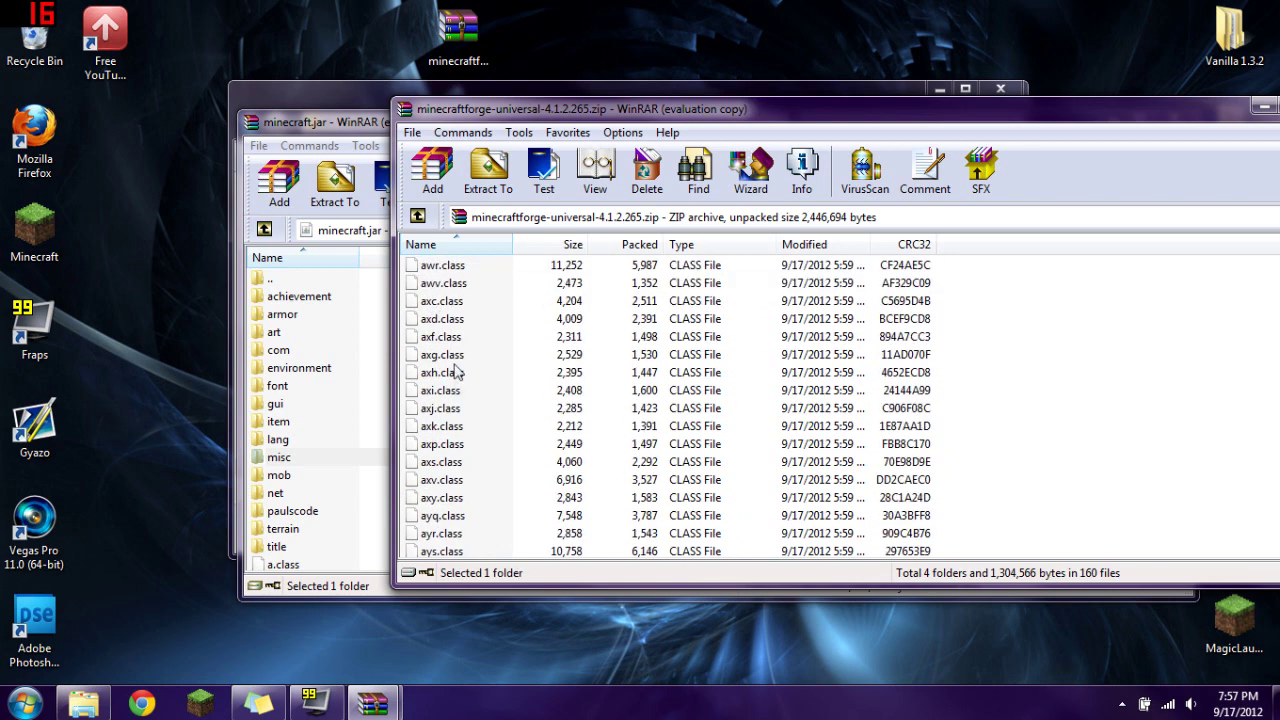
scroll(435, 497, "down", 20)
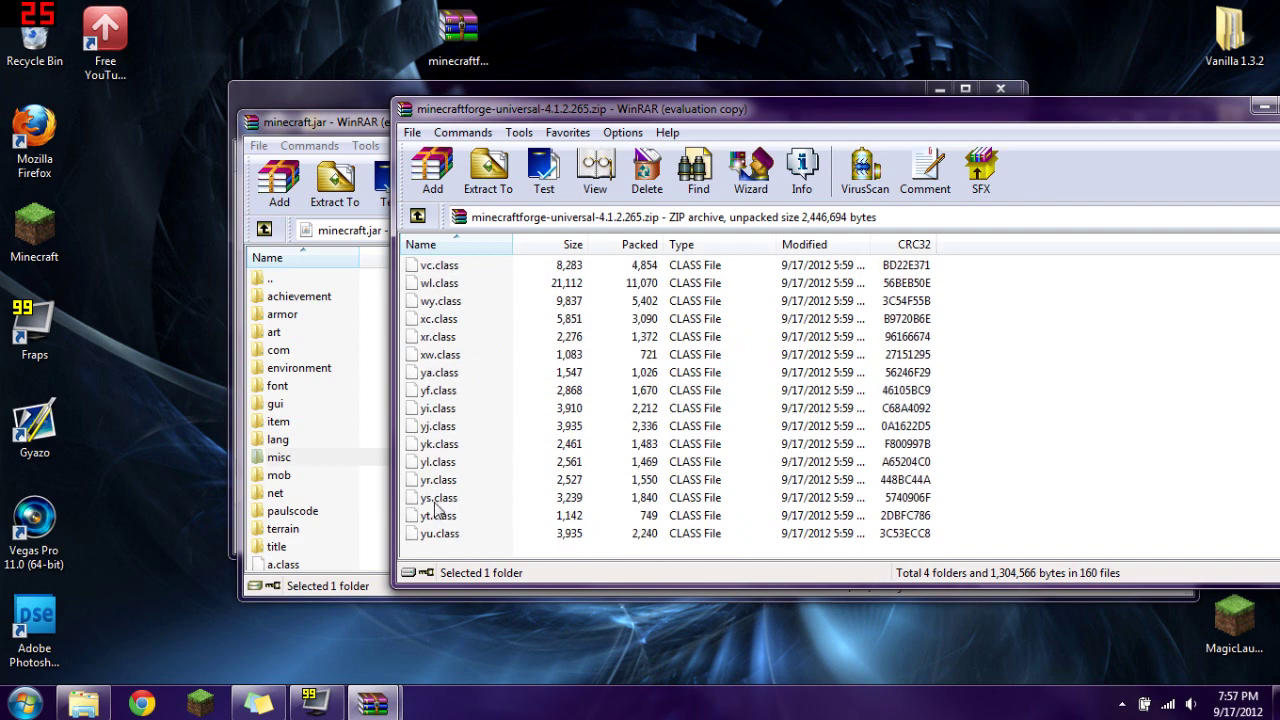
left_click(418, 535, "shift")
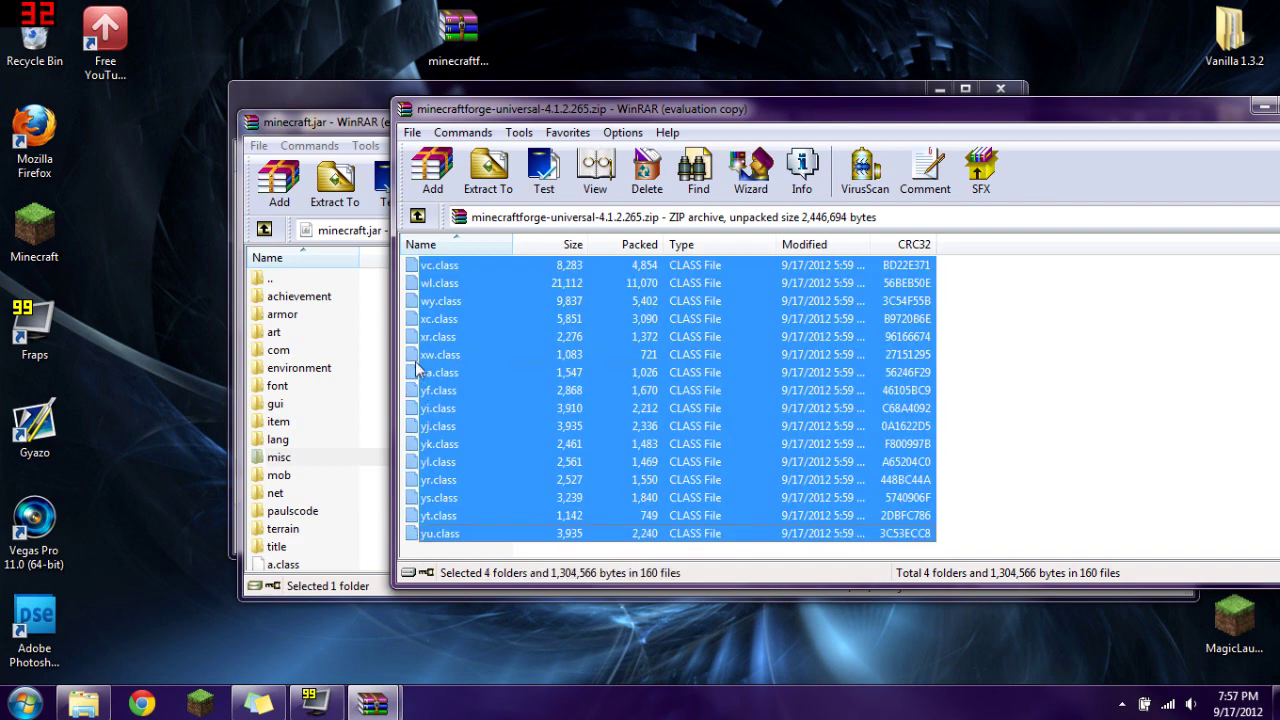
left_click_drag(418, 370, 300, 405)
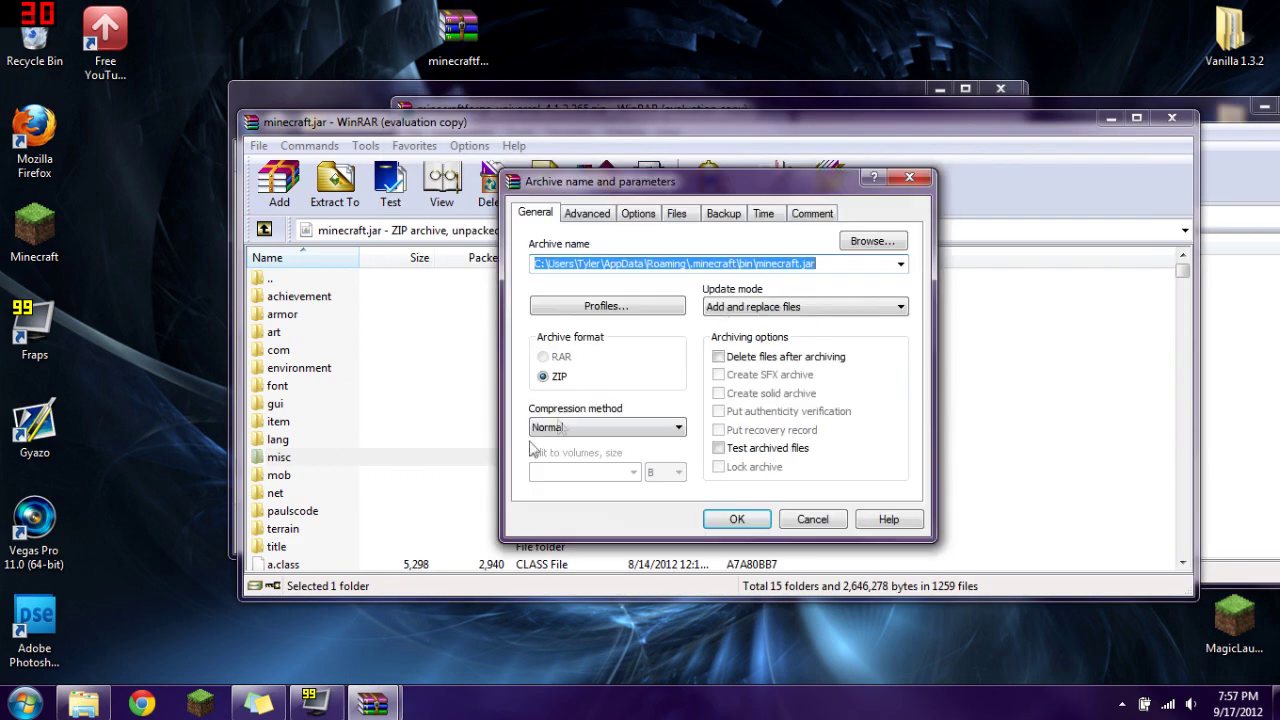
left_click(736, 518)
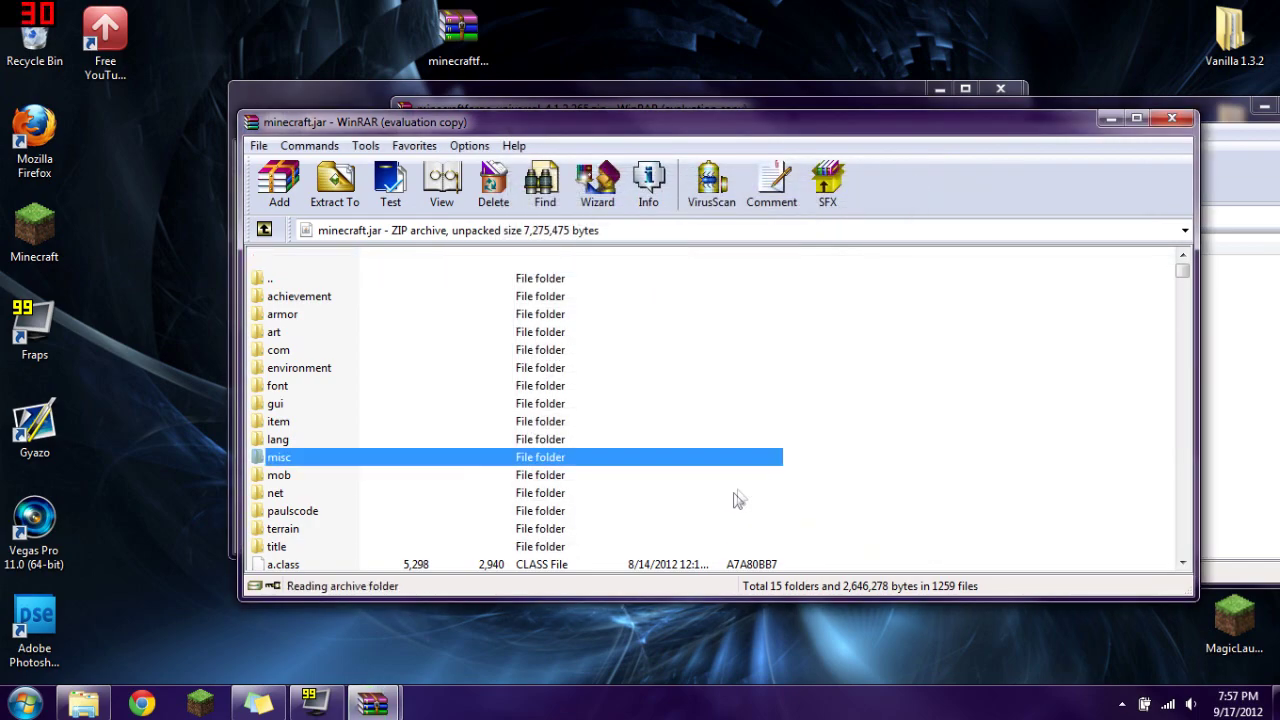
left_click(1172, 118)
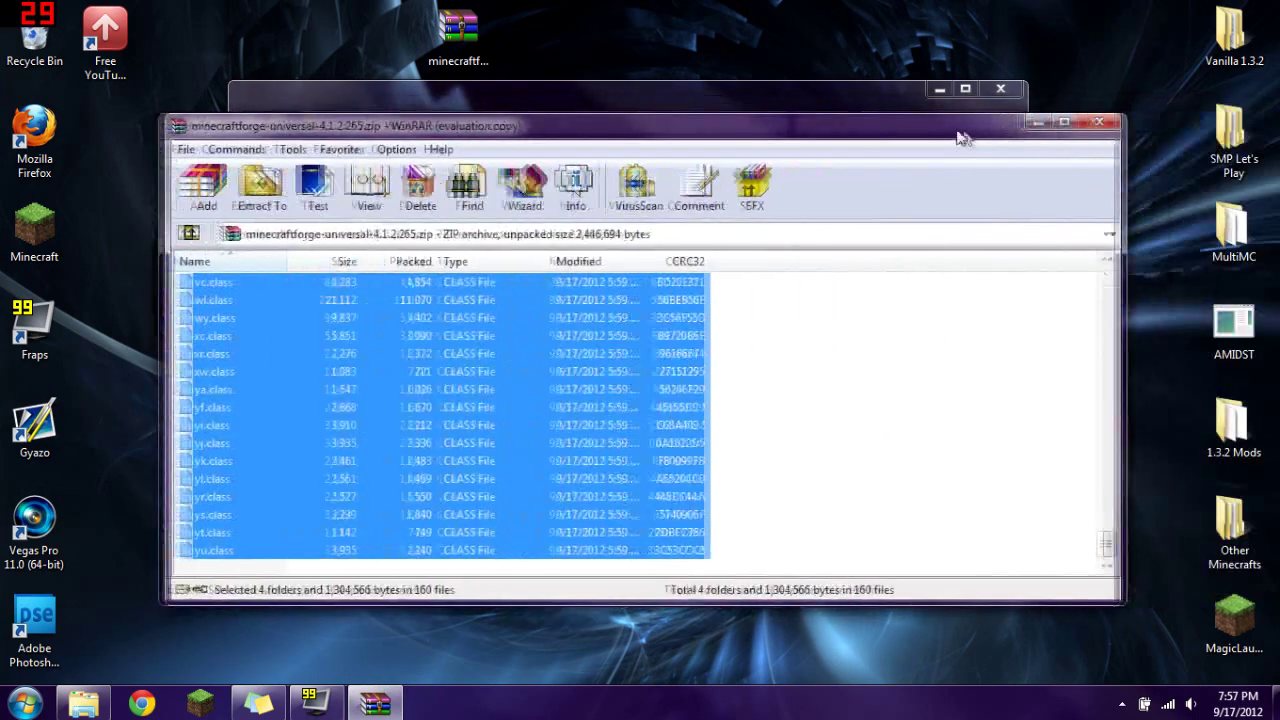
left_click(1105, 122)
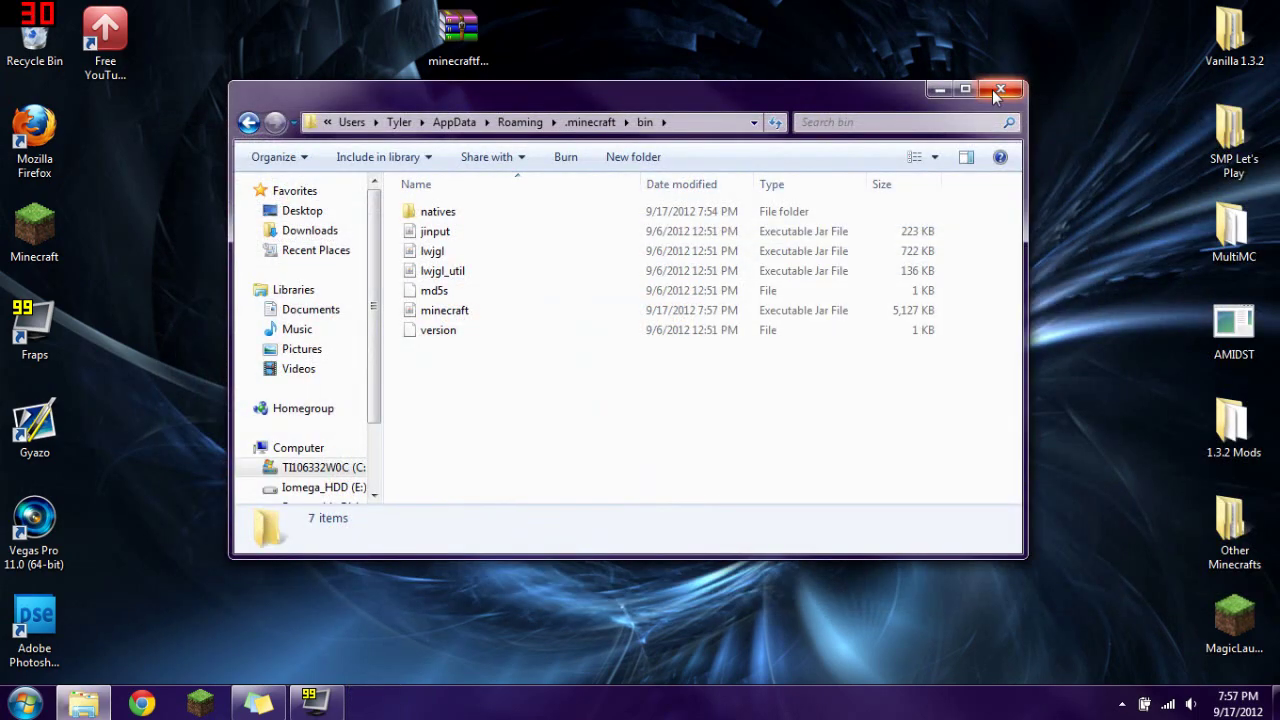
Step: Launch Minecraft with the saved login and open the list of installed mods
left_click(200, 703)
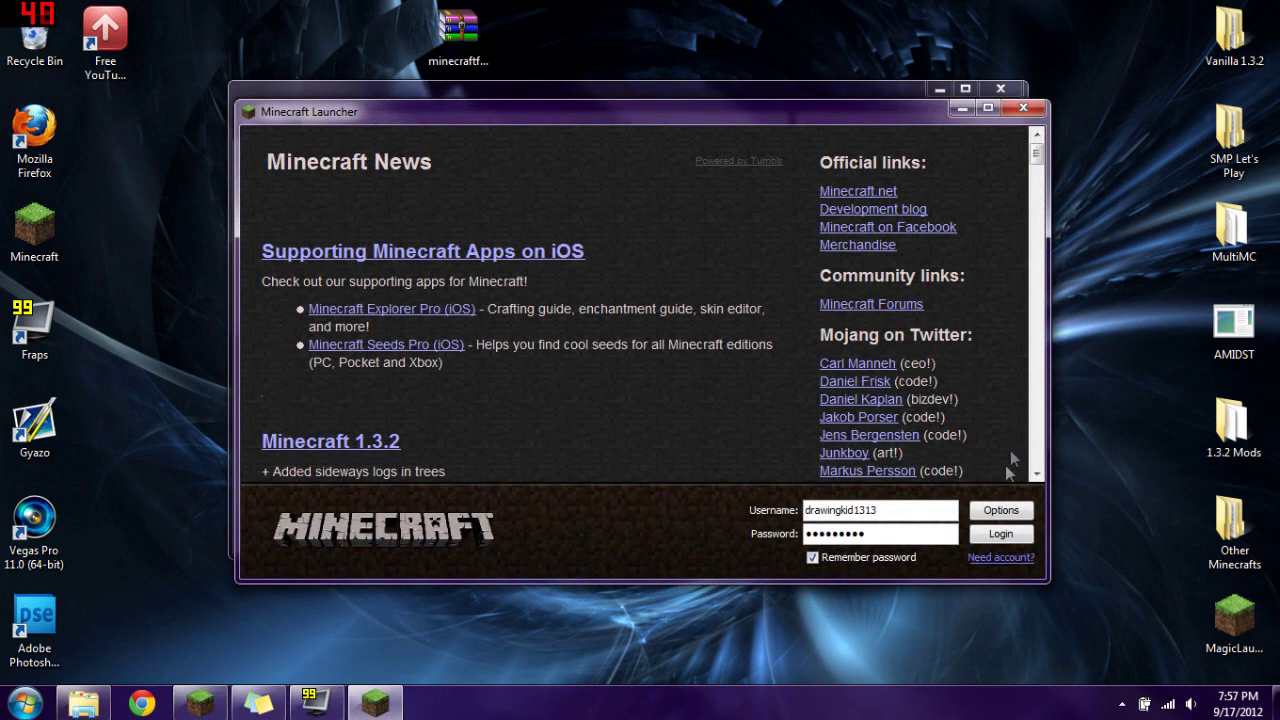
left_click(999, 538)
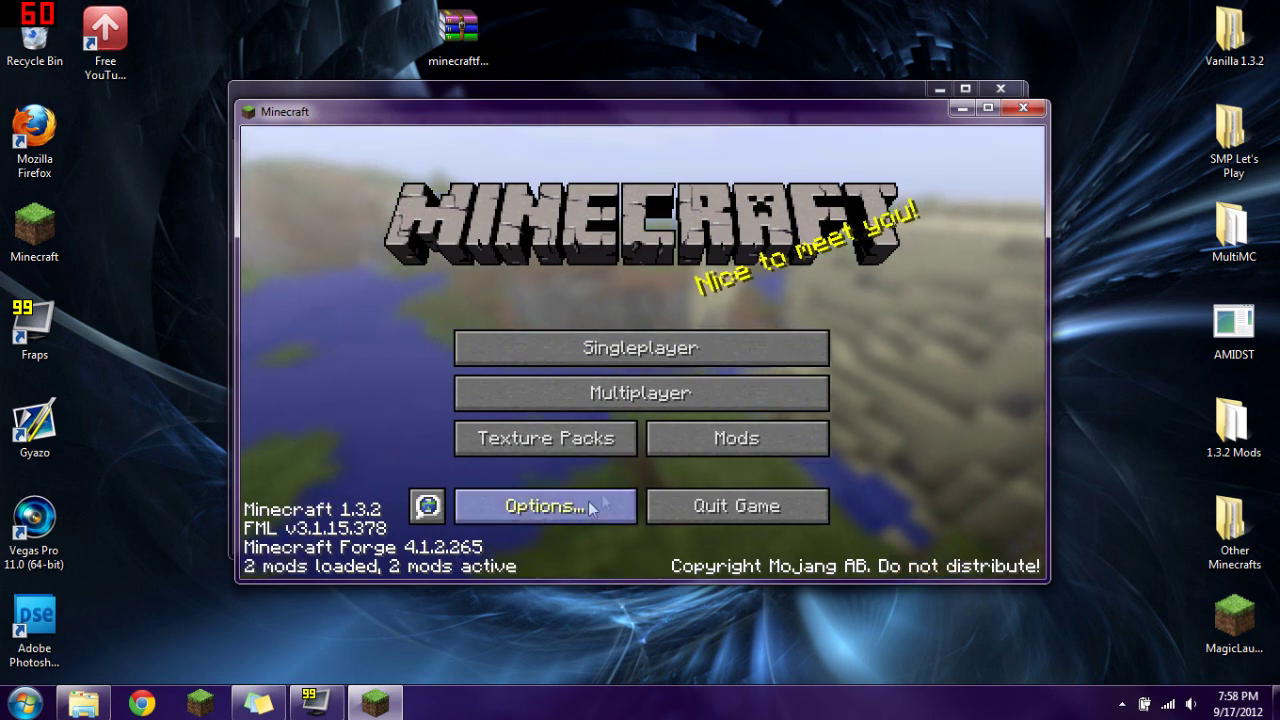
left_click(744, 446)
Step: View the Forge Mod Loader and Minecraft Forge entries in the mod list, and quit the game
left_click(318, 354)
left_click(330, 295)
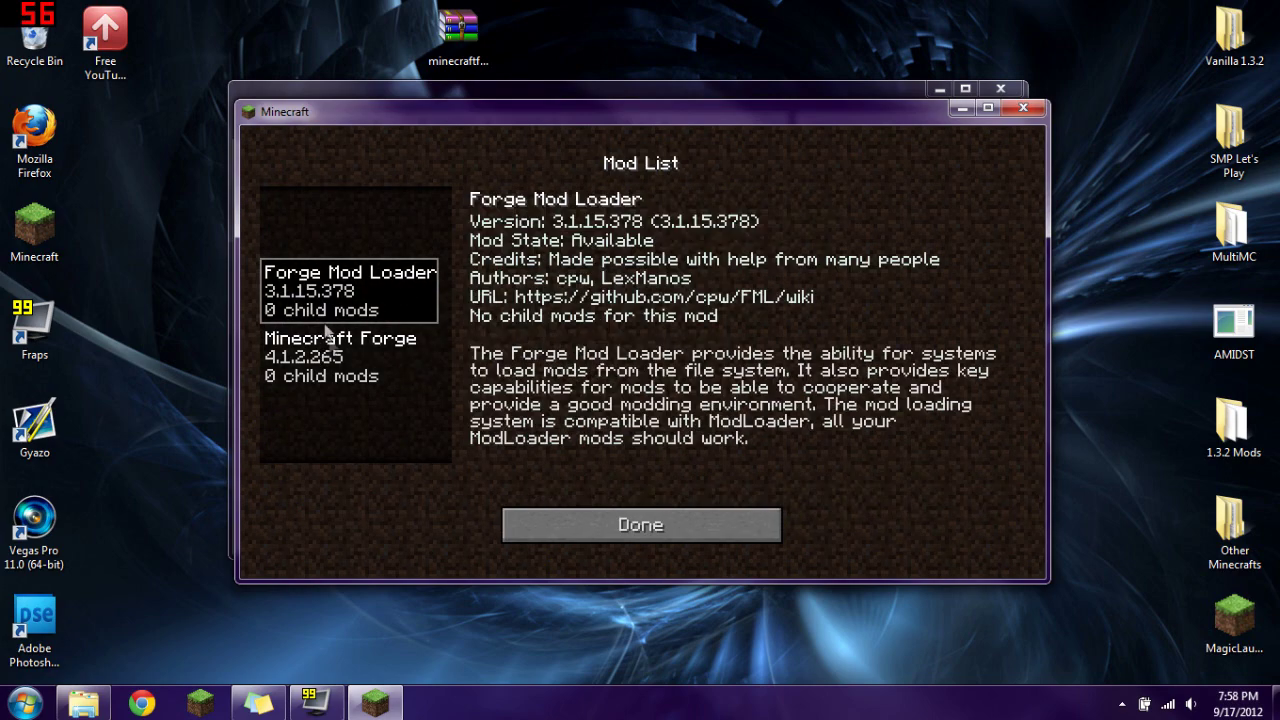
left_click(335, 355)
left_click(337, 306)
left_click(334, 375)
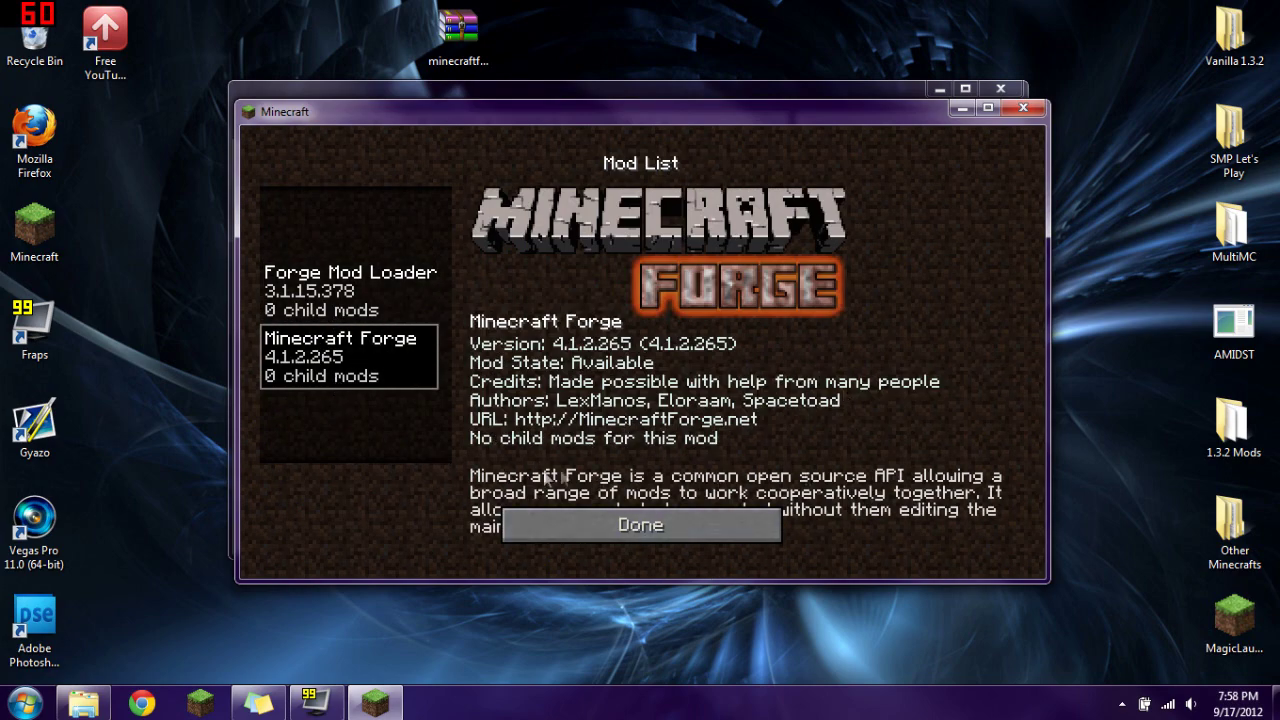
left_click(686, 518)
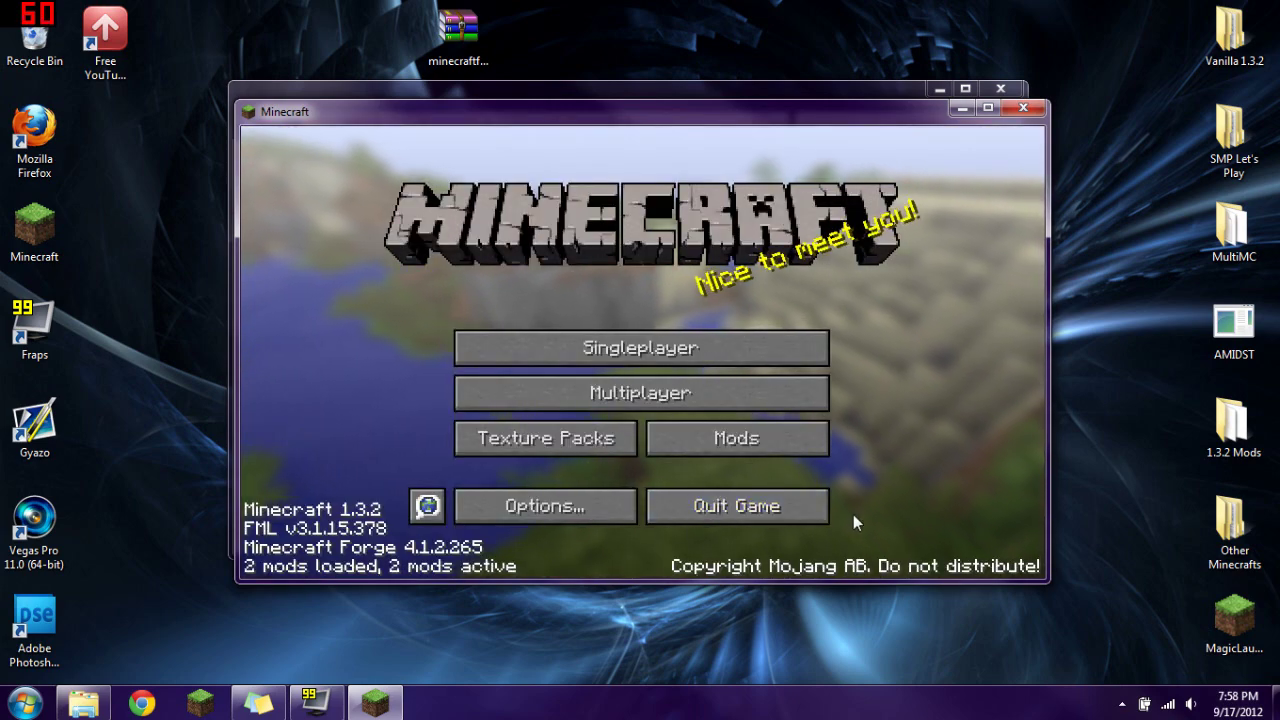
left_click(800, 512)
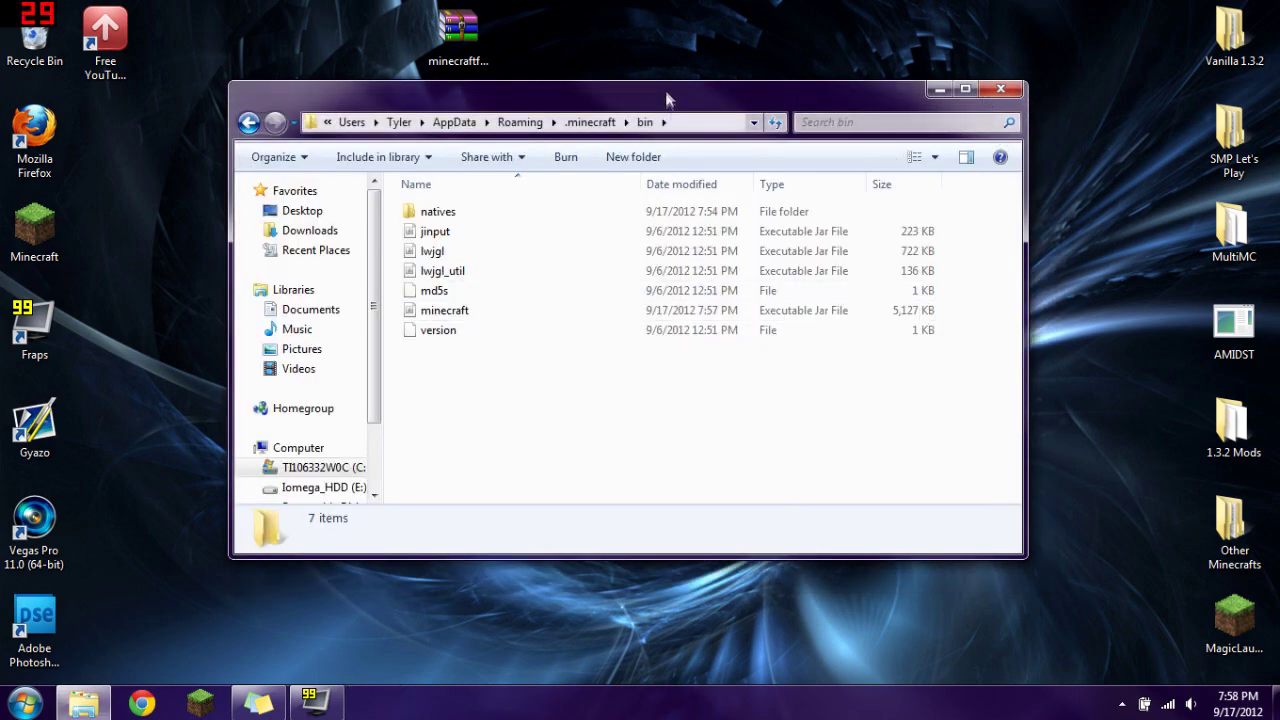
Step: Move the bin folder window out of the way, launch MultiMC and decline the Build #62 update
left_click_drag(662, 97, 672, 500)
double_click(675, 418)
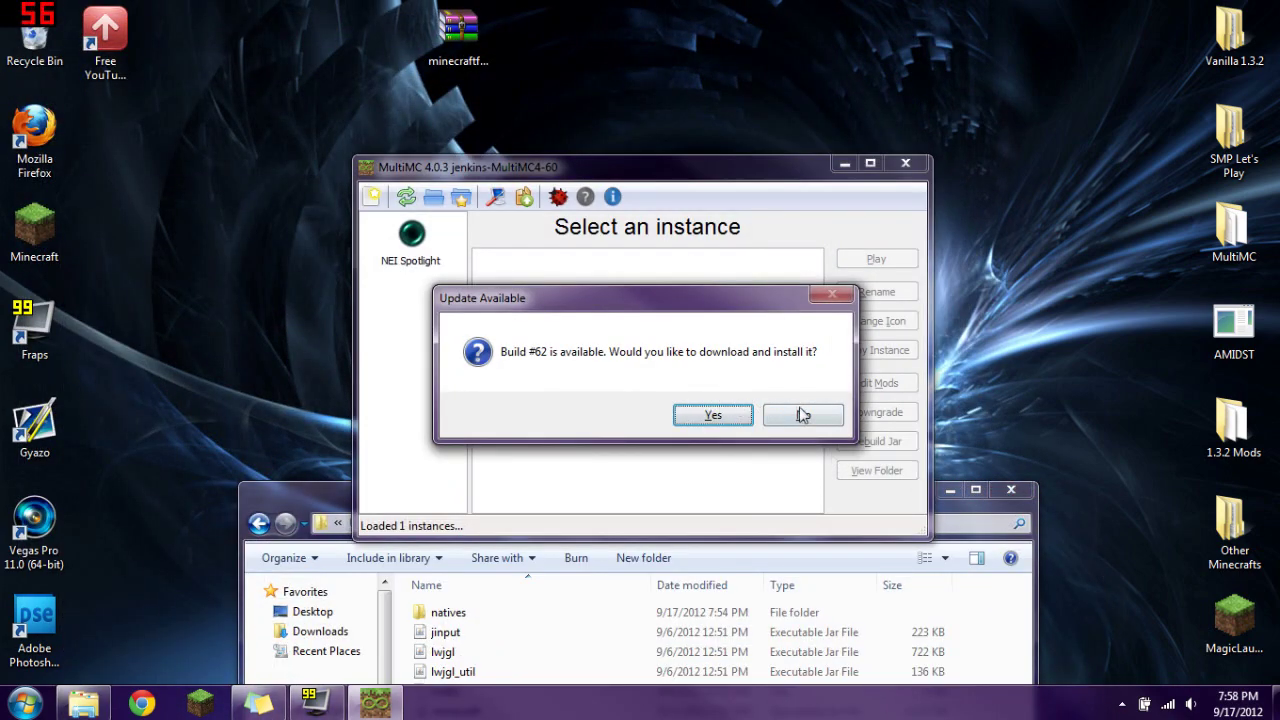
left_click(803, 415)
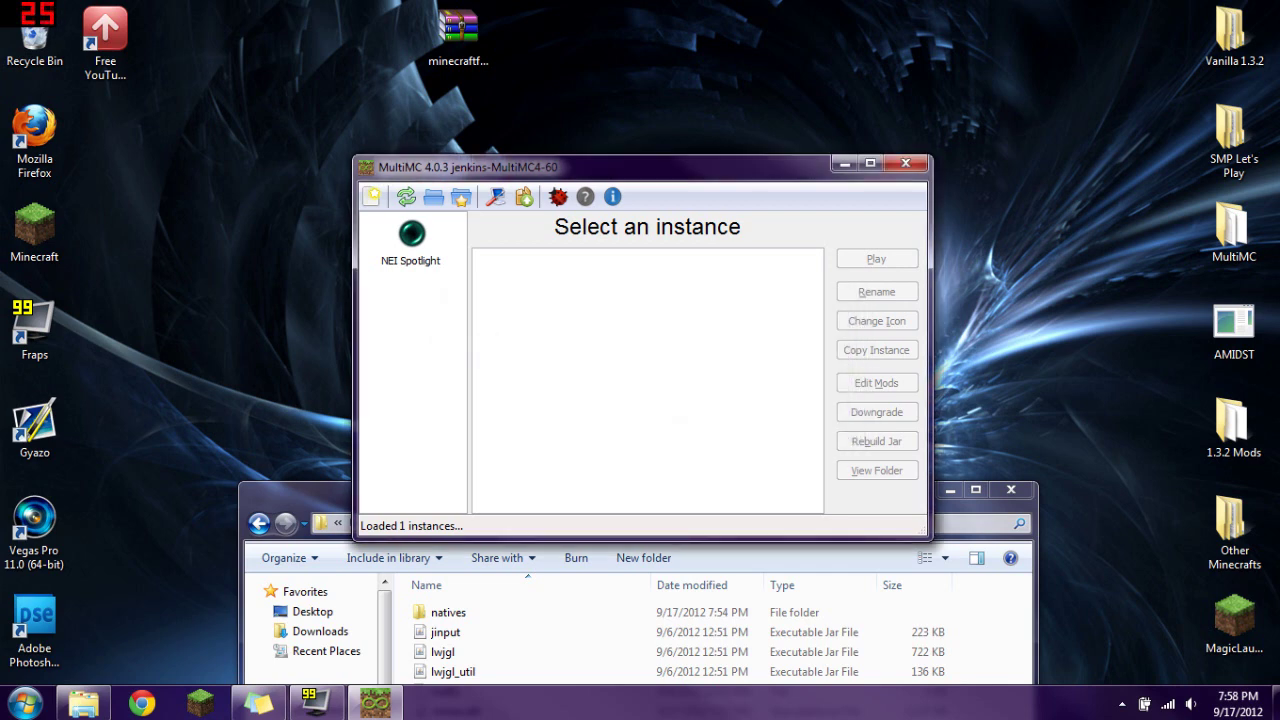
Step: Close the bin folder window and add a new MultiMC instance named Minecraft Forge
left_click(1010, 489)
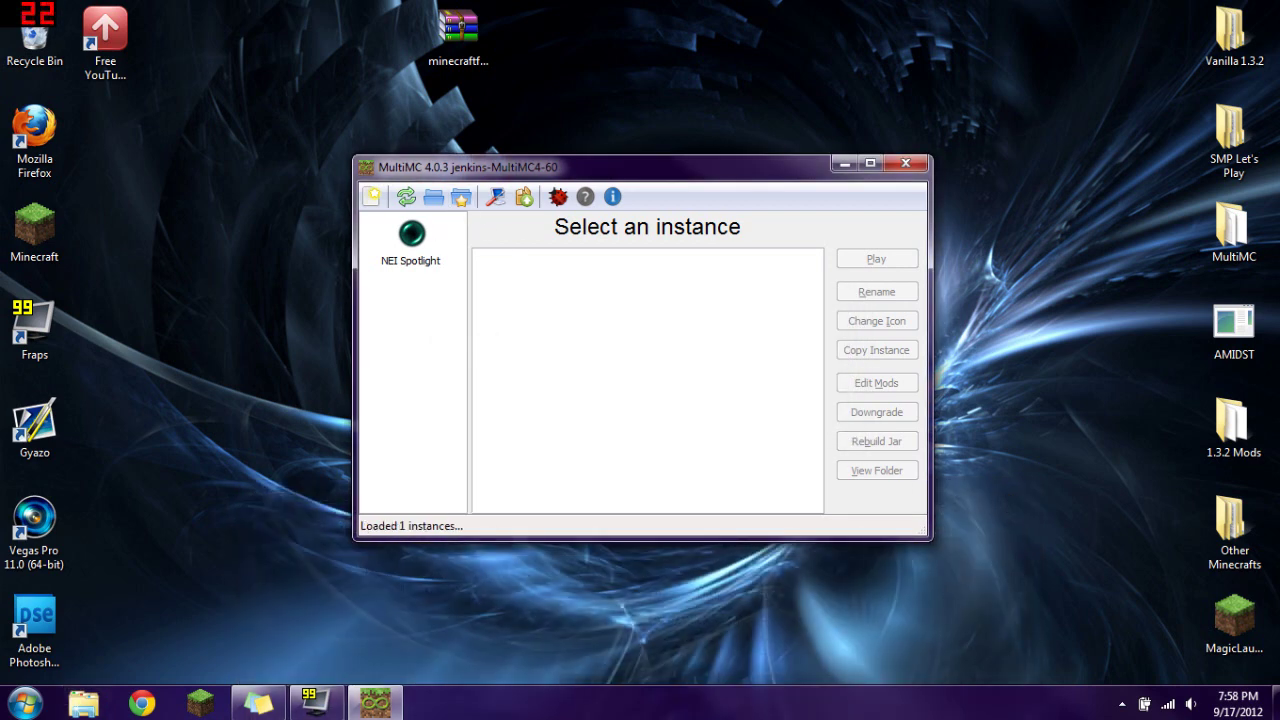
left_click(373, 197)
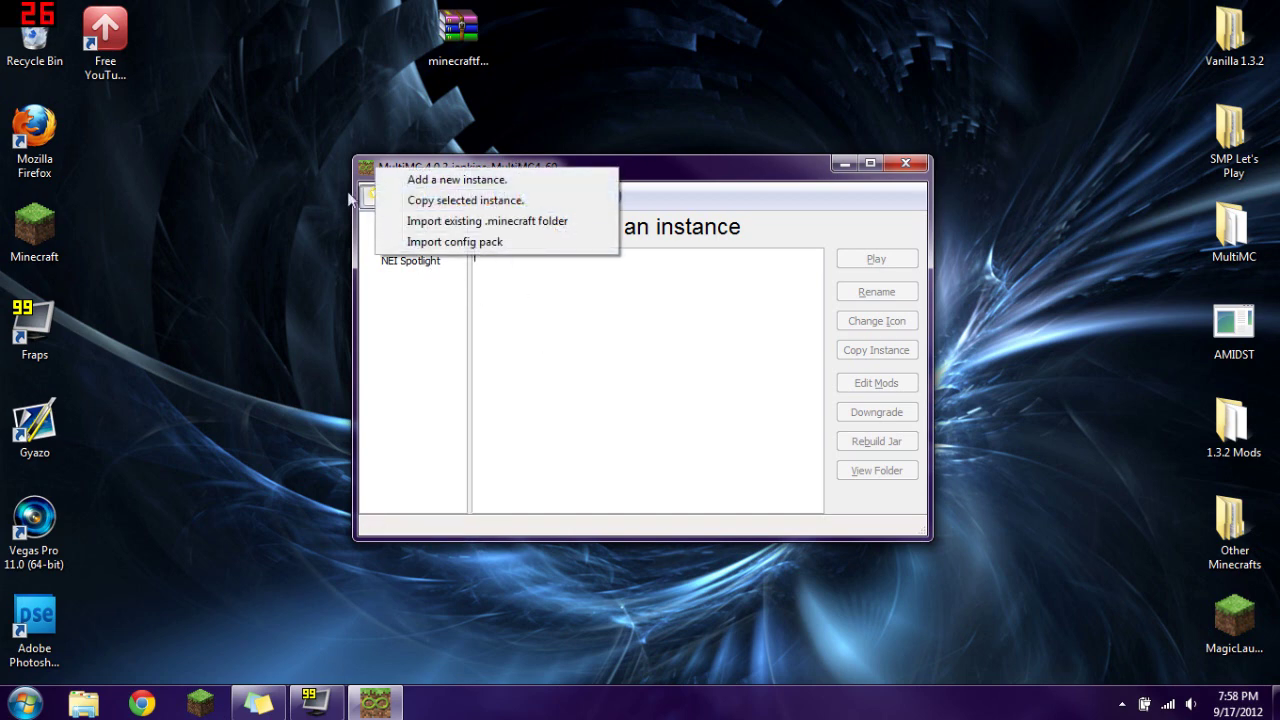
left_click(450, 181)
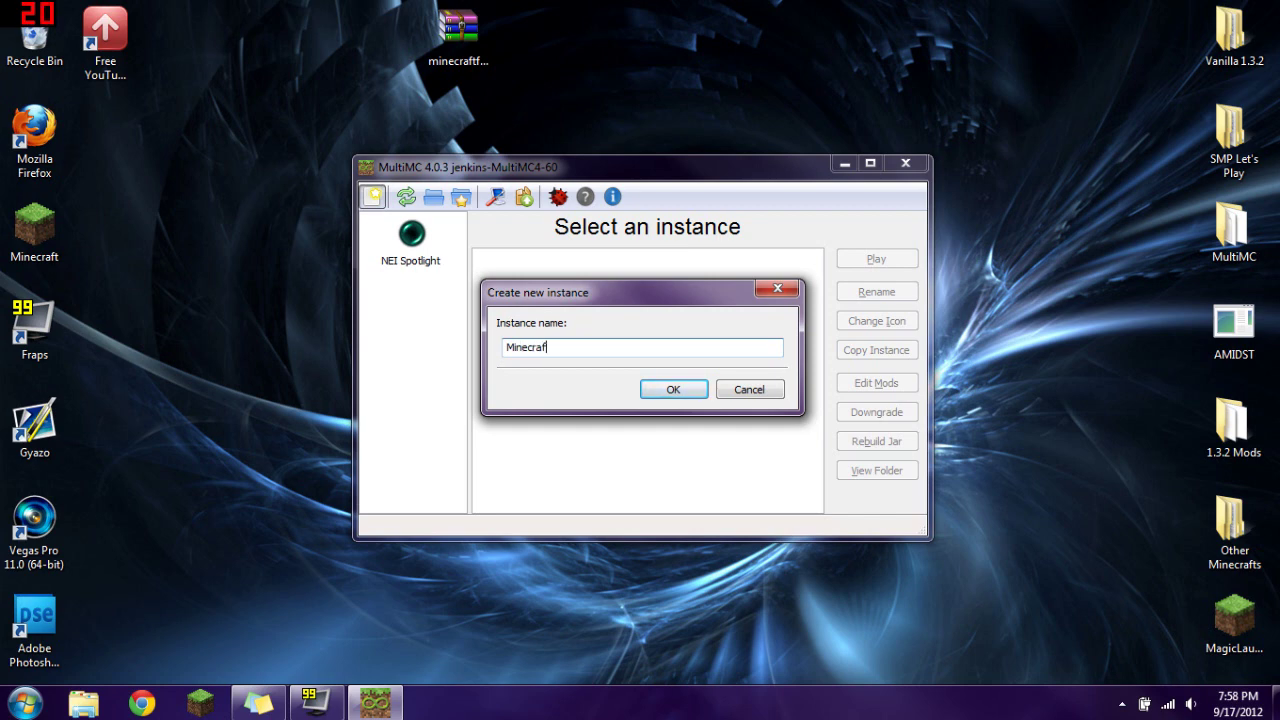
type("Minecraft Forge")
key("Return")
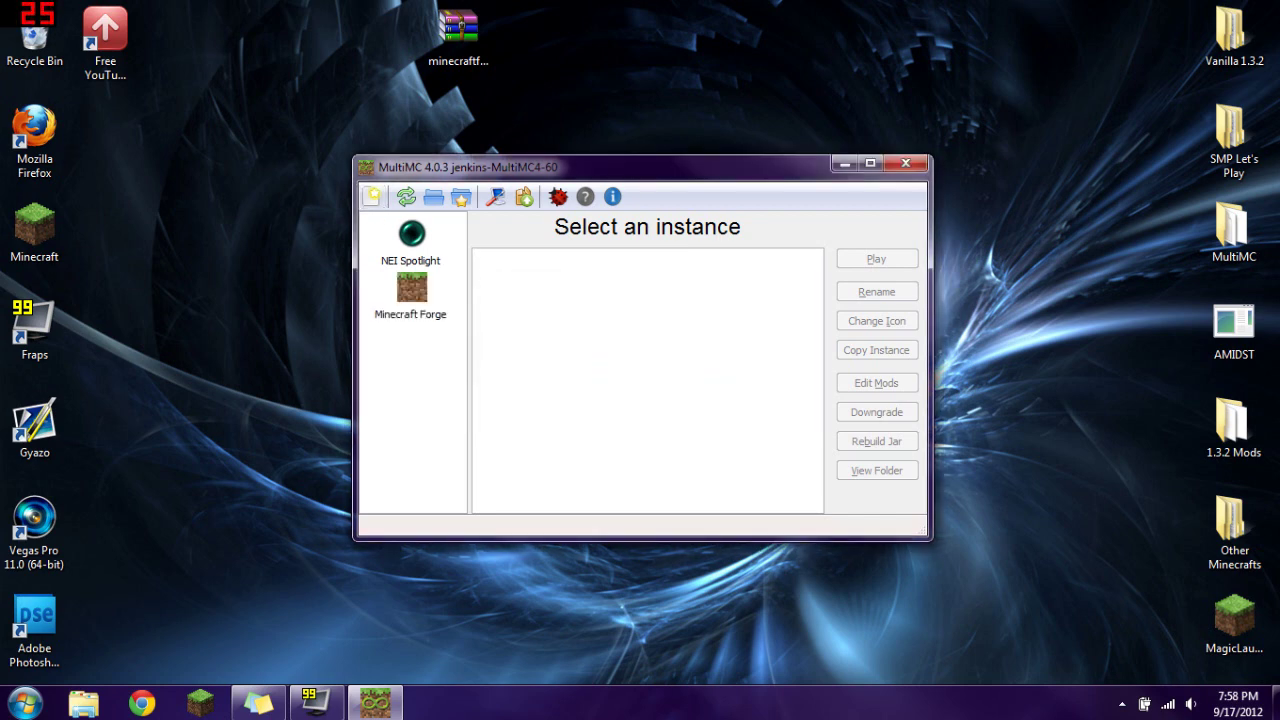
Step: Add the minecraftforge-universal-4.1.2.265 archive from the desktop to the Minecraft Forge instance's jar mods and close the mod editor
left_click(437, 315)
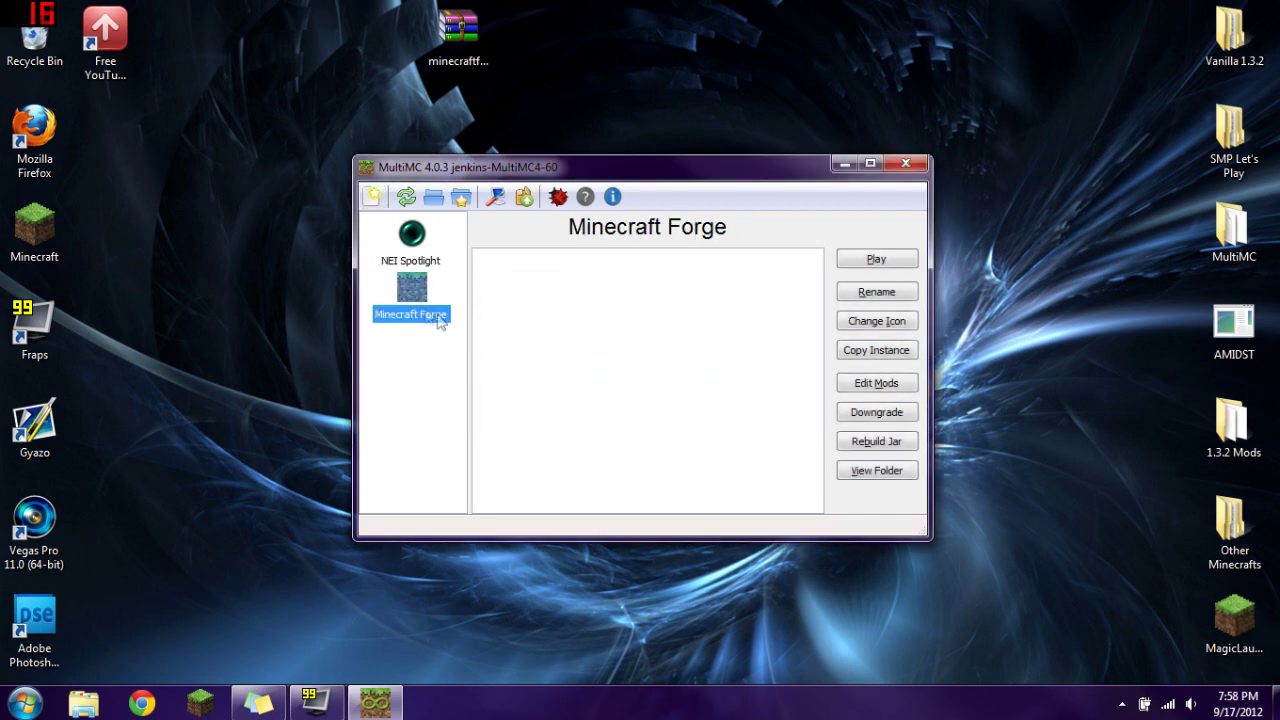
right_click(408, 287)
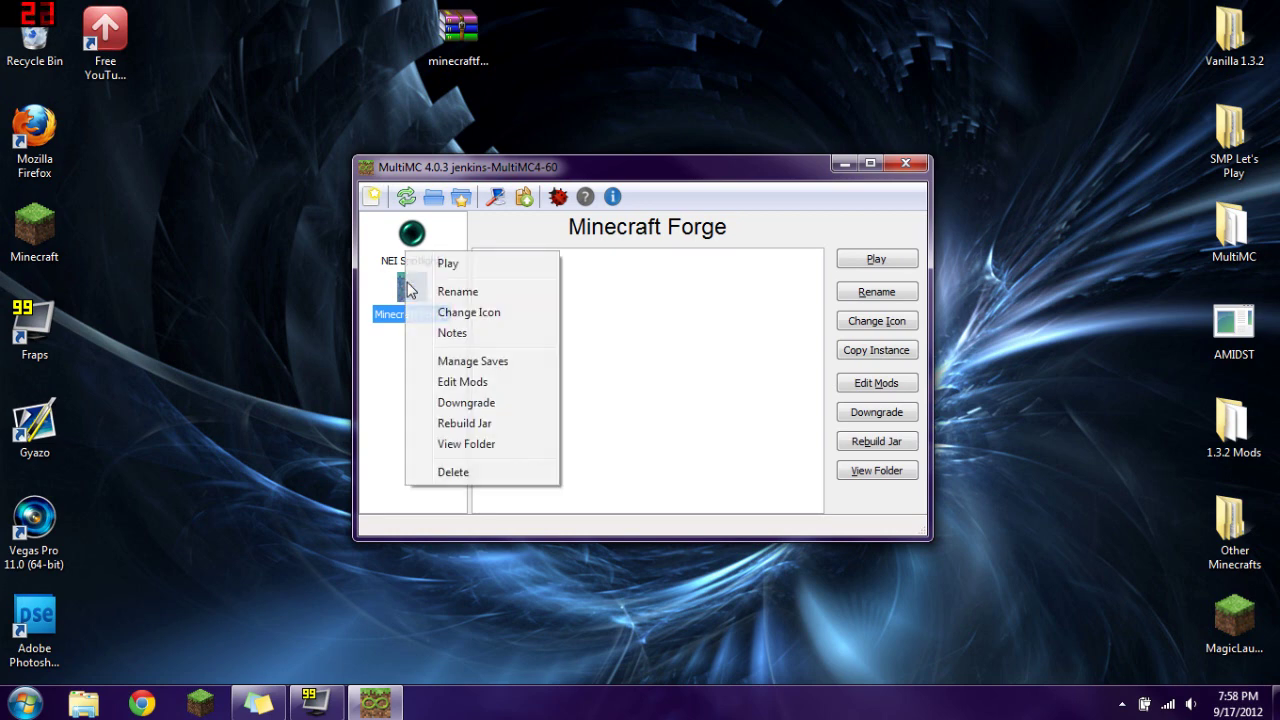
left_click(465, 384)
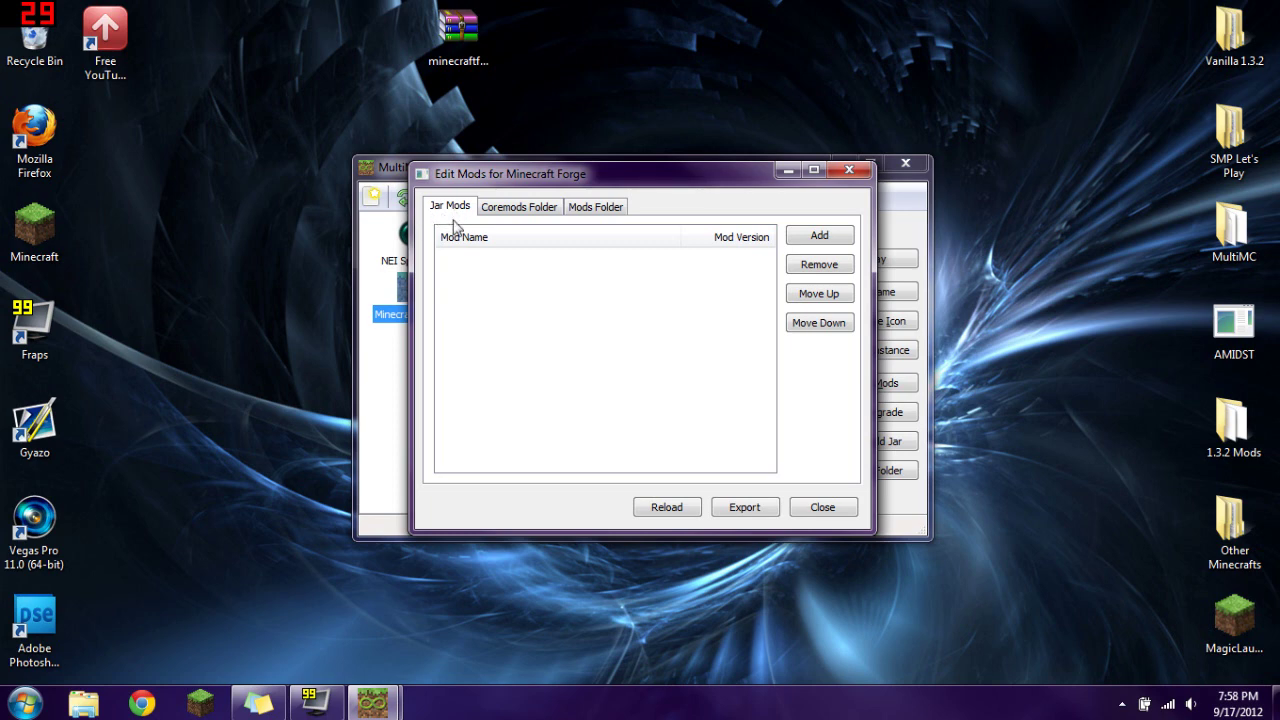
left_click(518, 207)
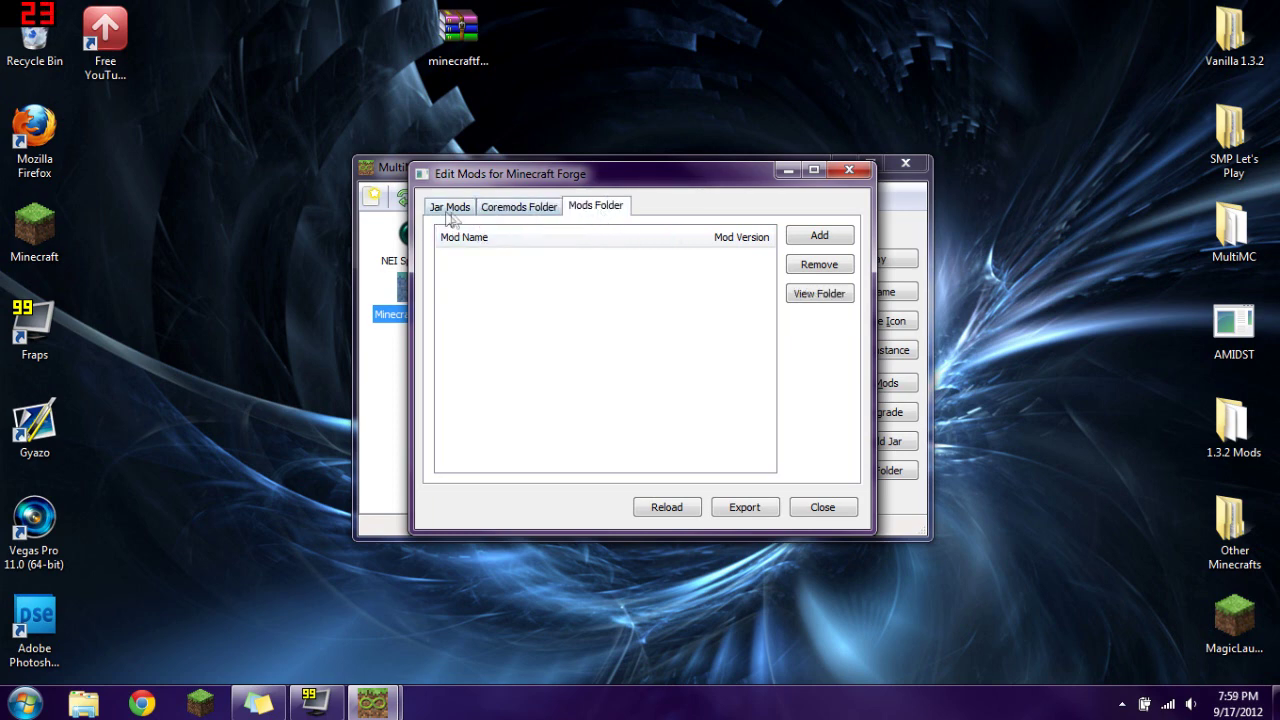
left_click(450, 210)
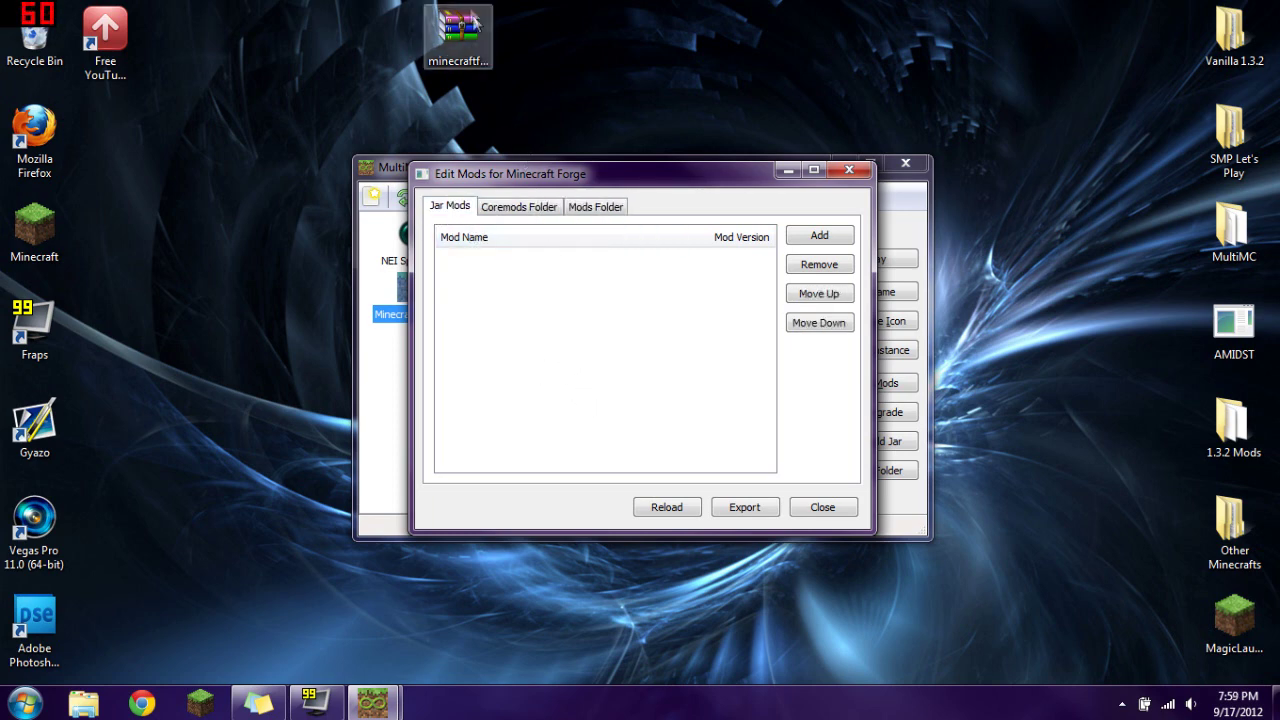
left_click_drag(463, 32, 476, 312)
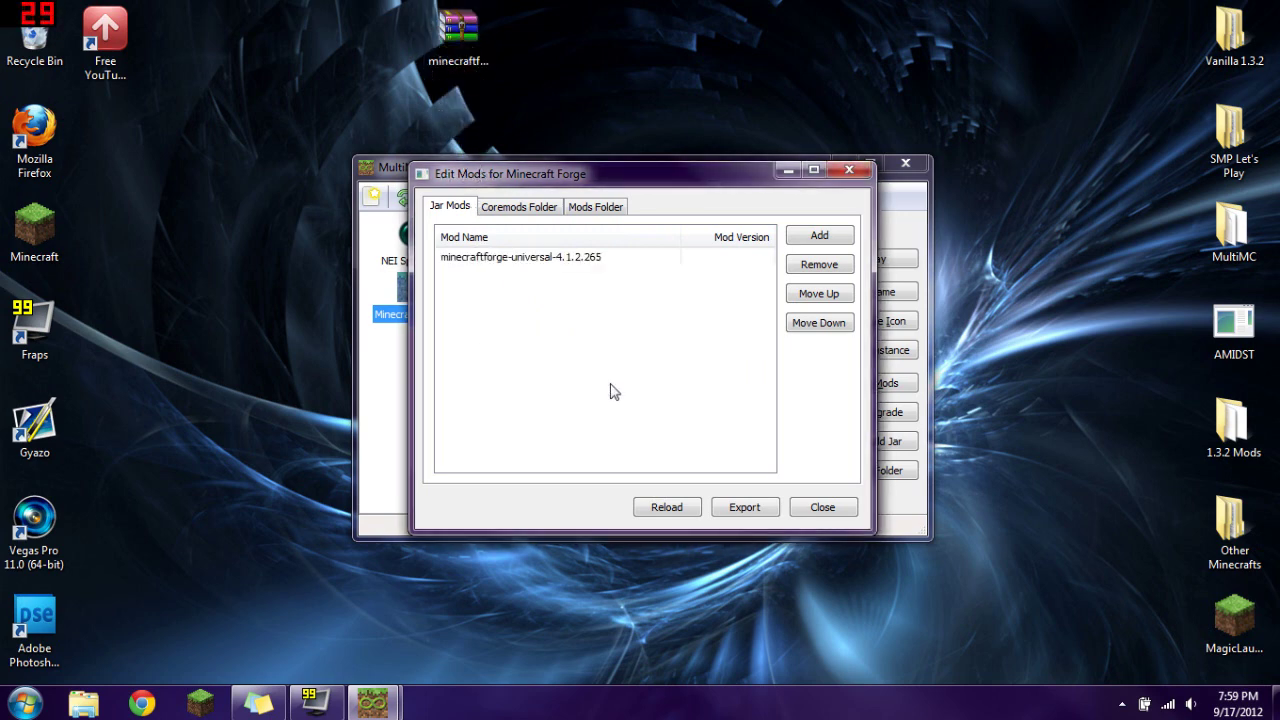
left_click(822, 508)
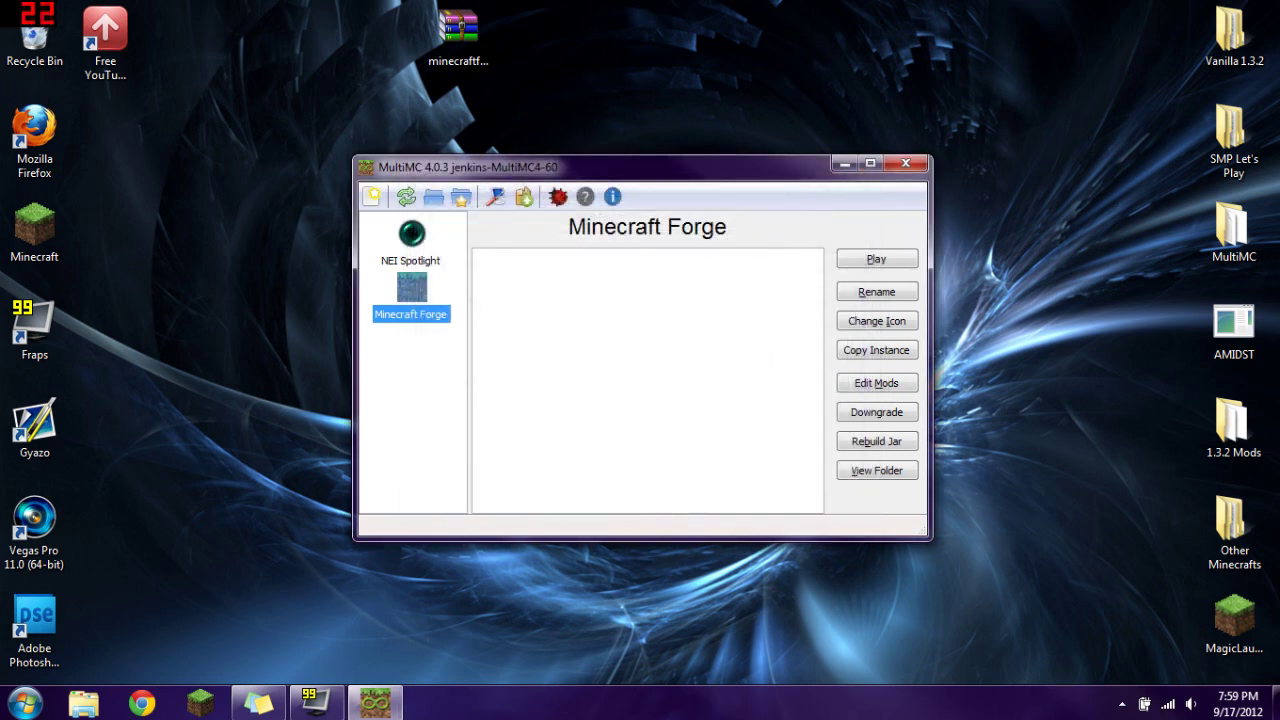
Step: Launch the Minecraft Forge instance and open its list of installed mods
left_click(873, 260)
left_click(596, 421)
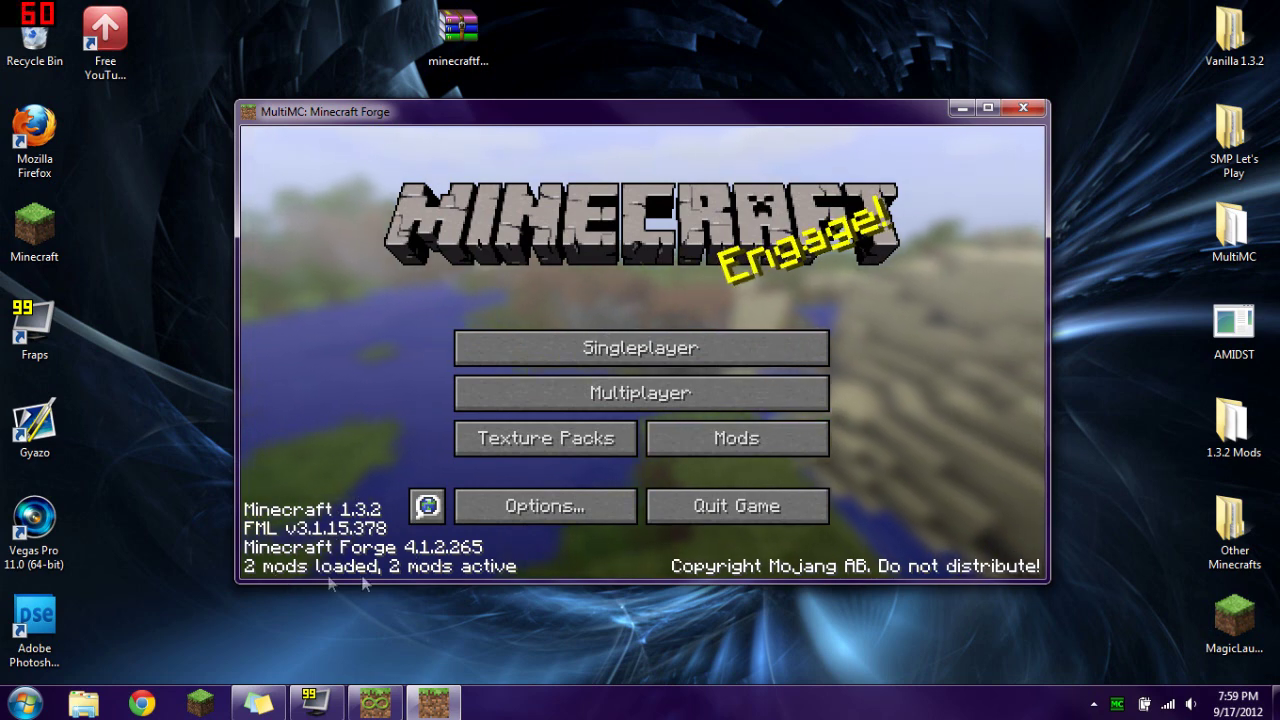
left_click(686, 450)
Step: Examine the Forge Mod Loader and Minecraft Forge entries in the instance's mod list, and close the game
left_click(350, 295)
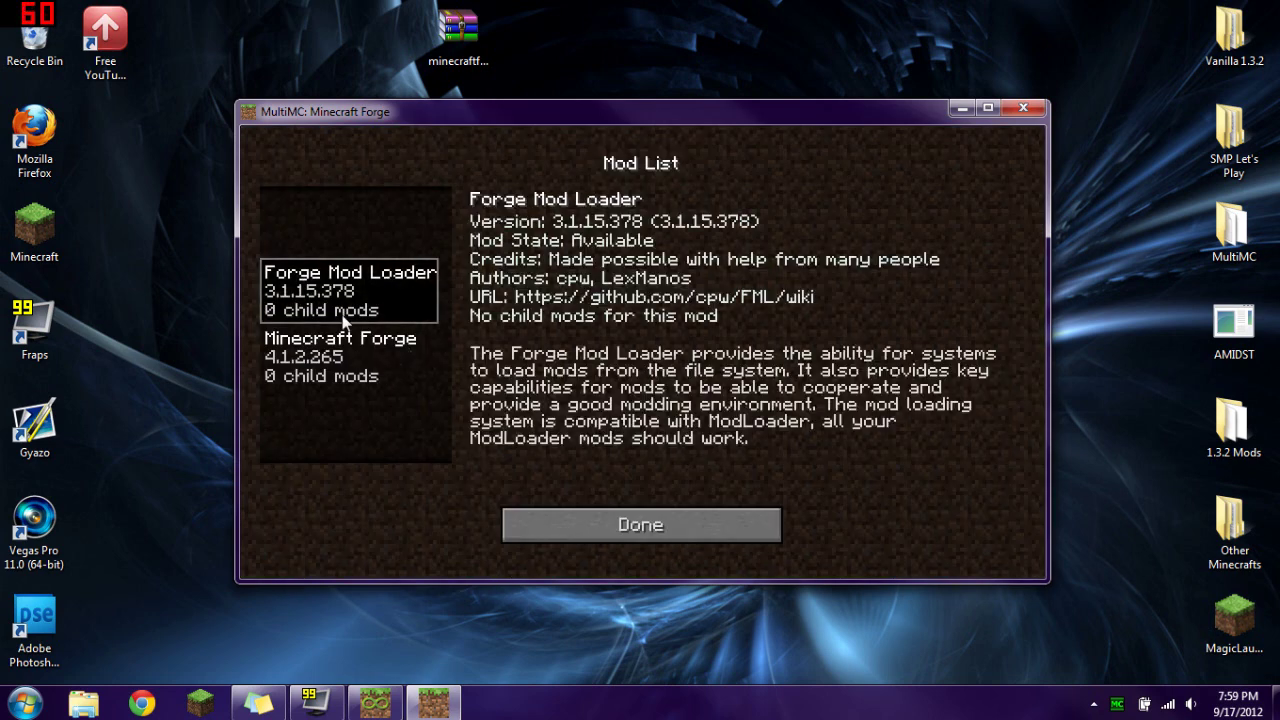
left_click(350, 360)
left_click(390, 310)
left_click(641, 525)
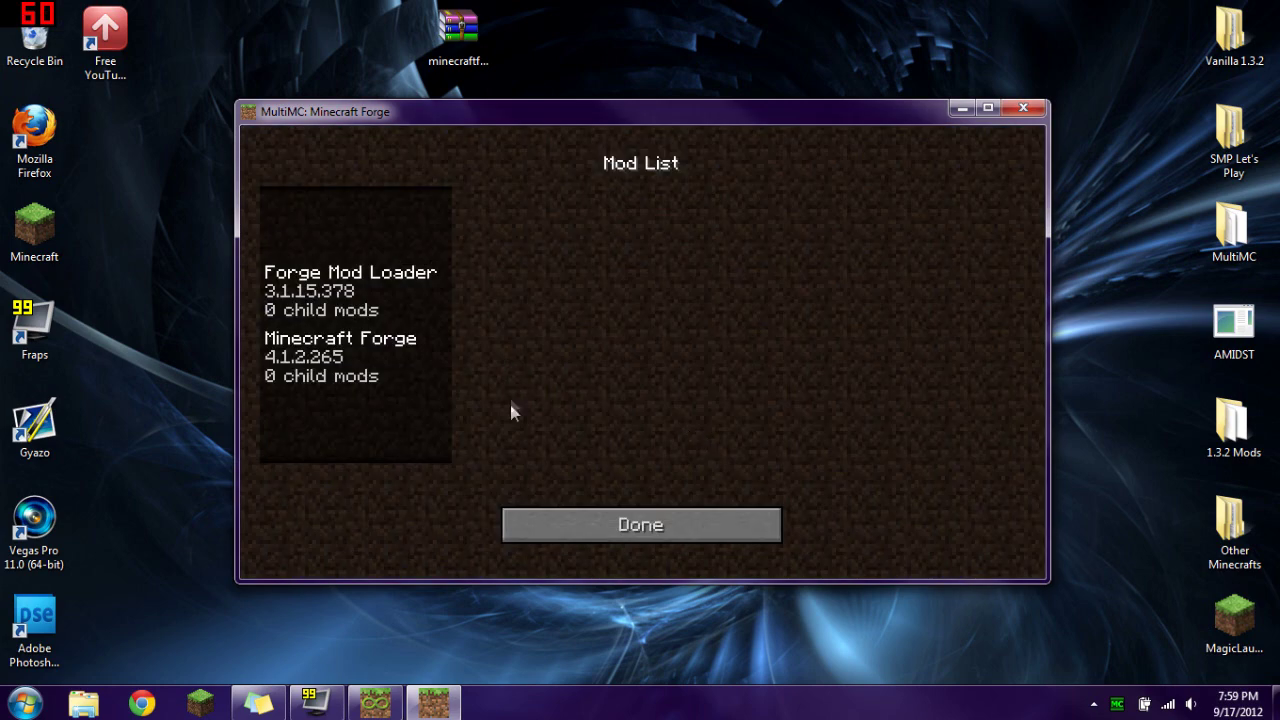
left_click(348, 276)
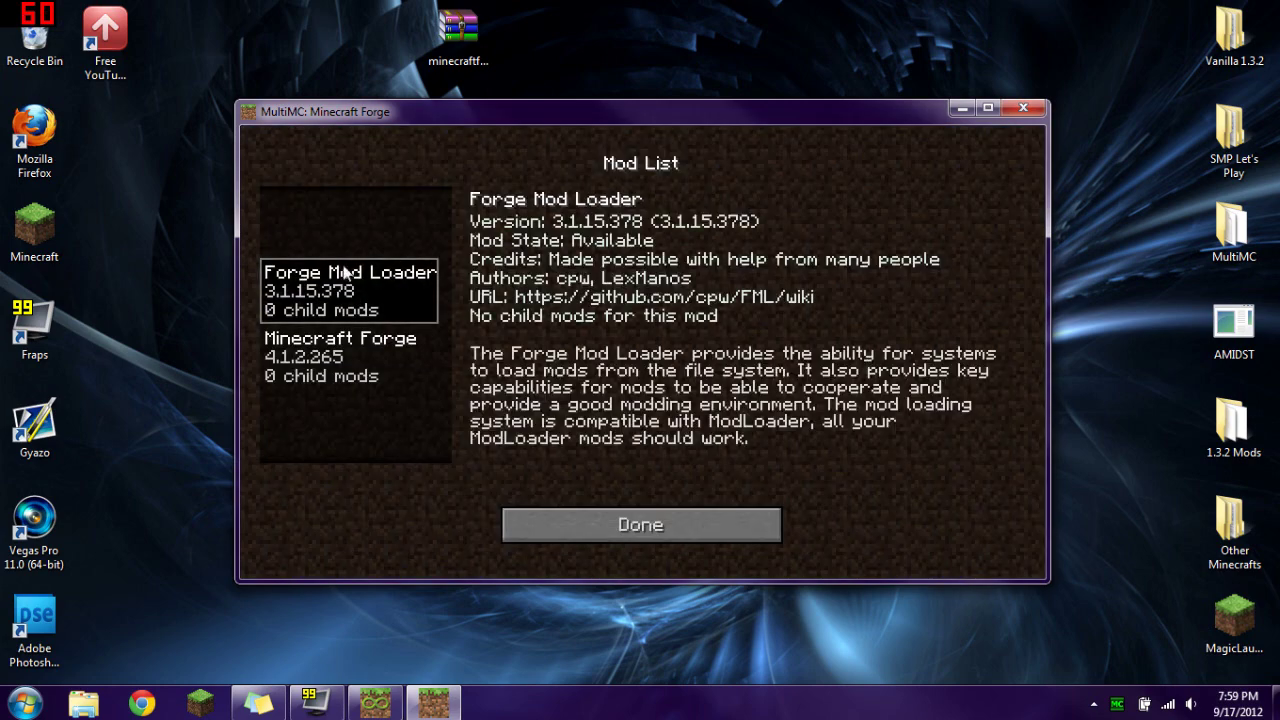
left_click(577, 524)
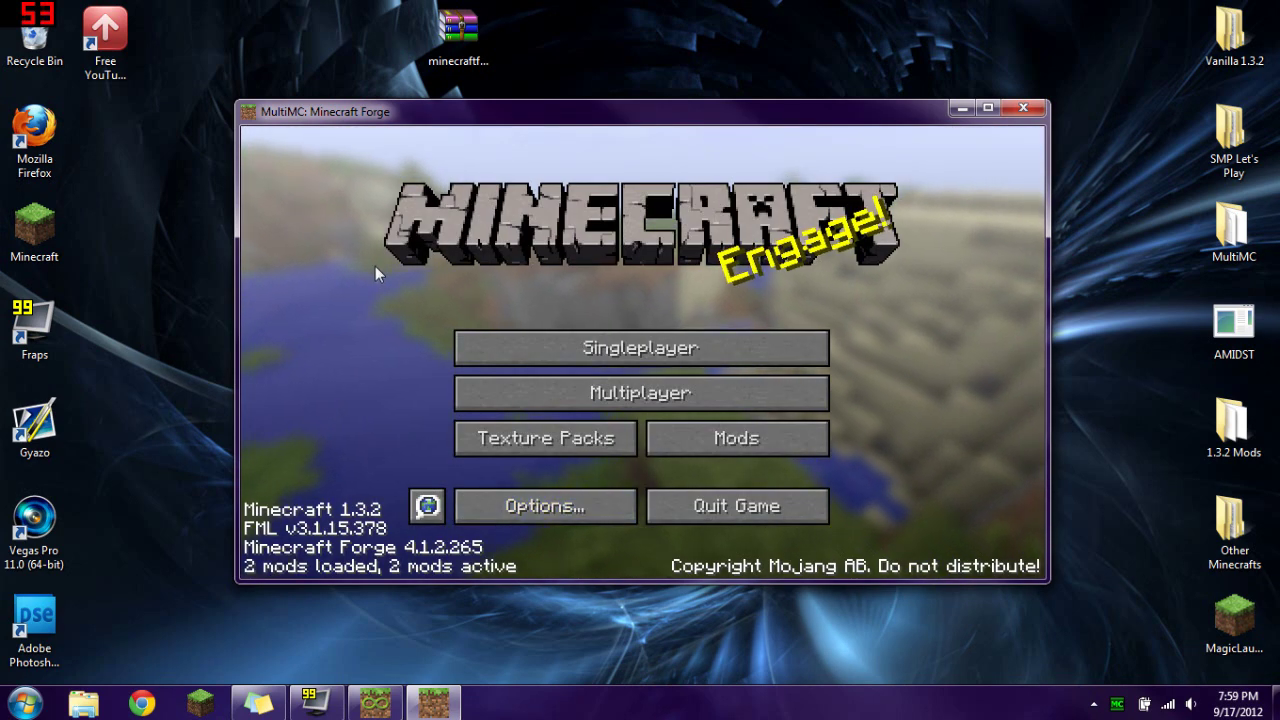
left_click(1023, 108)
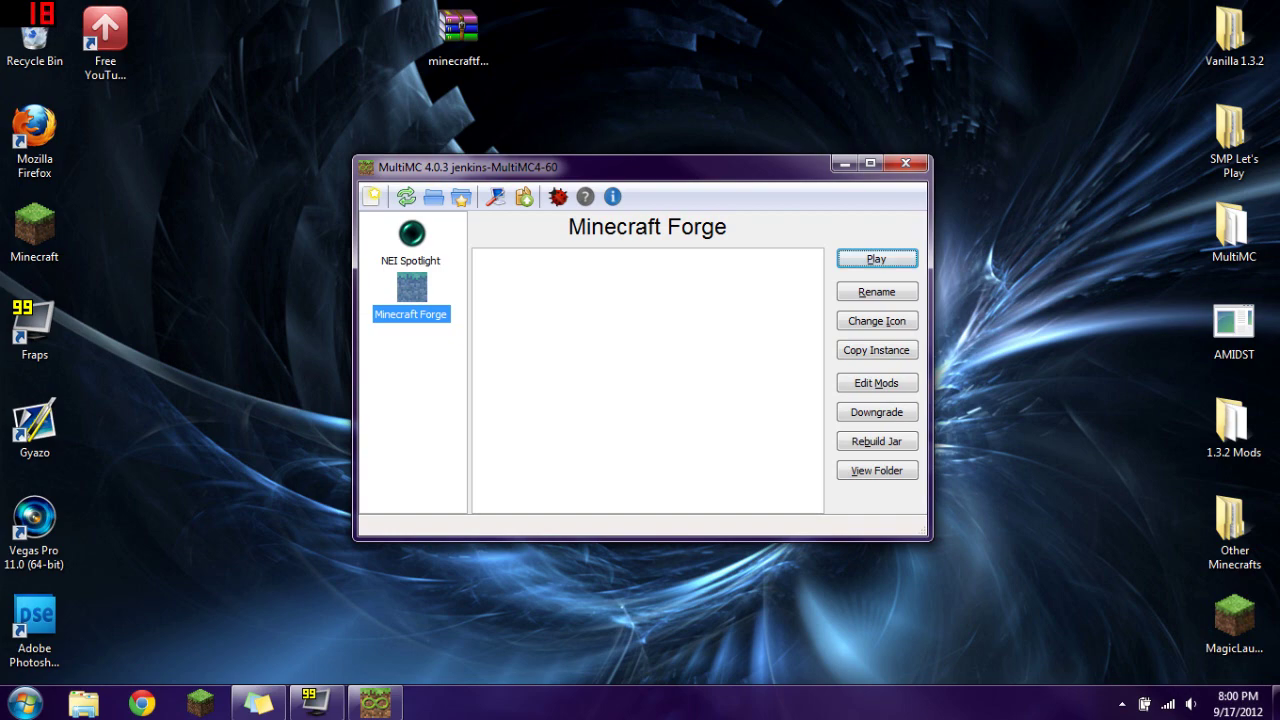
left_click_drag(651, 174, 628, 143)
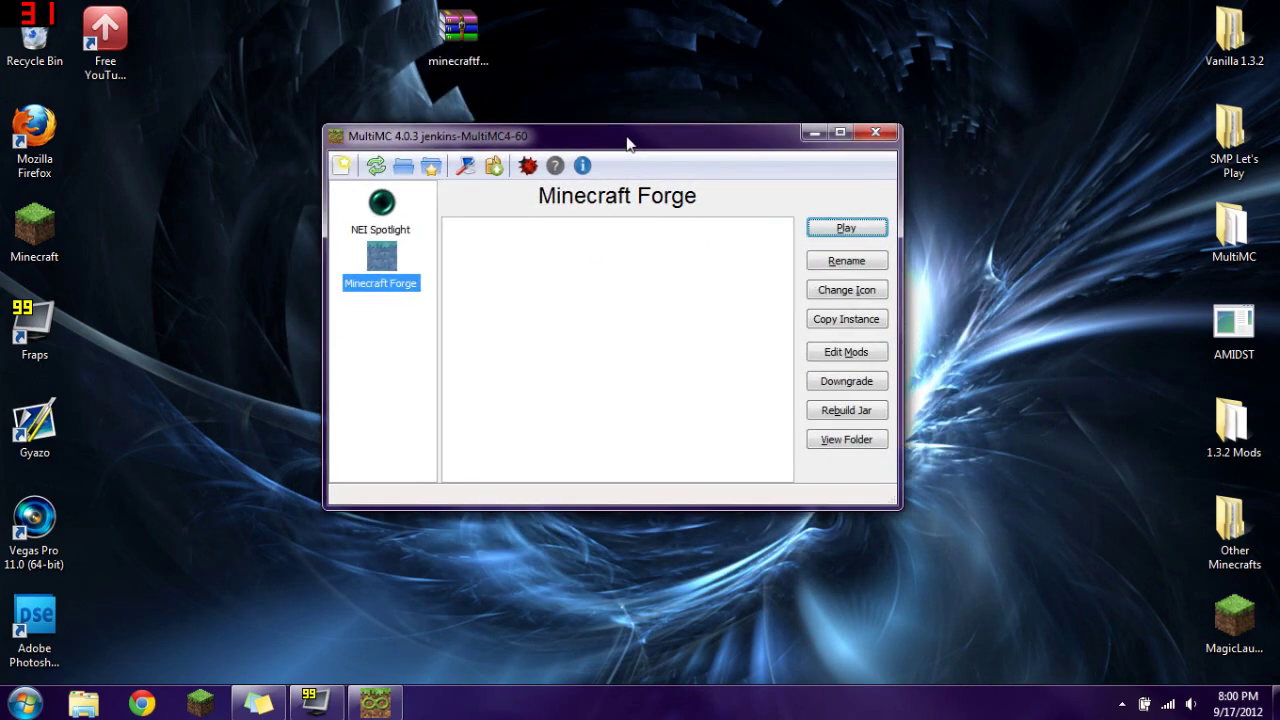